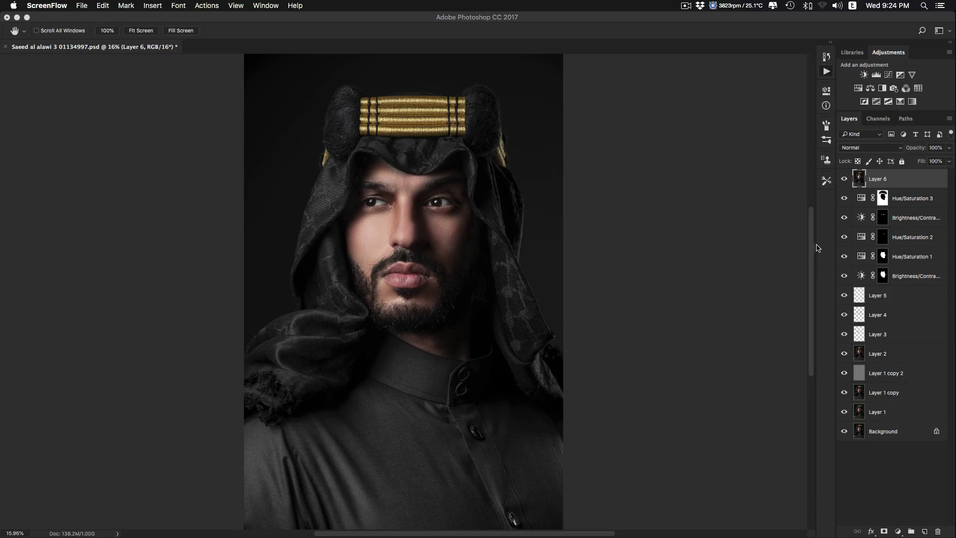
# - Compare the retouched portrait with the original by hiding and restoring all layers above Background, ending with only Background visible
pyautogui.click(844, 180)
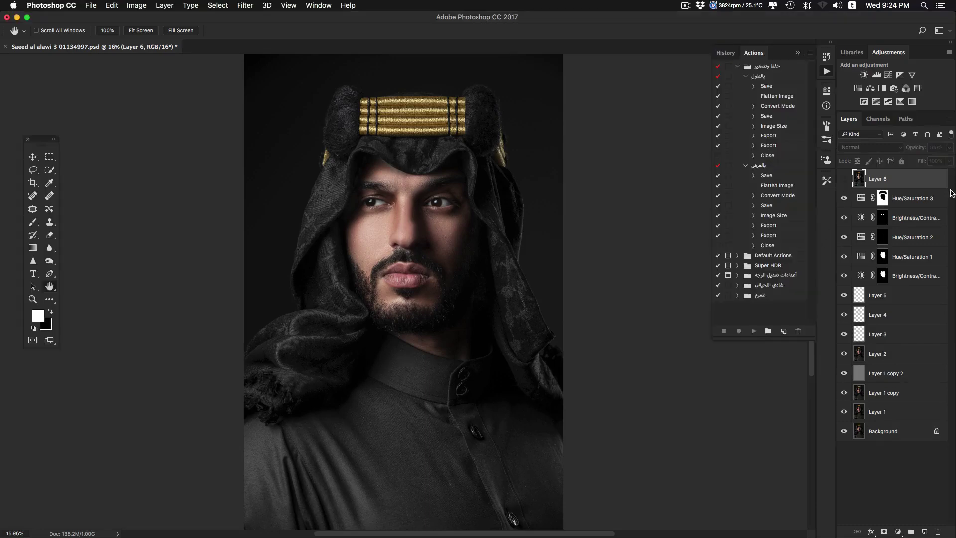
pyautogui.moveTo(843, 200); pyautogui.dragTo(843, 356)
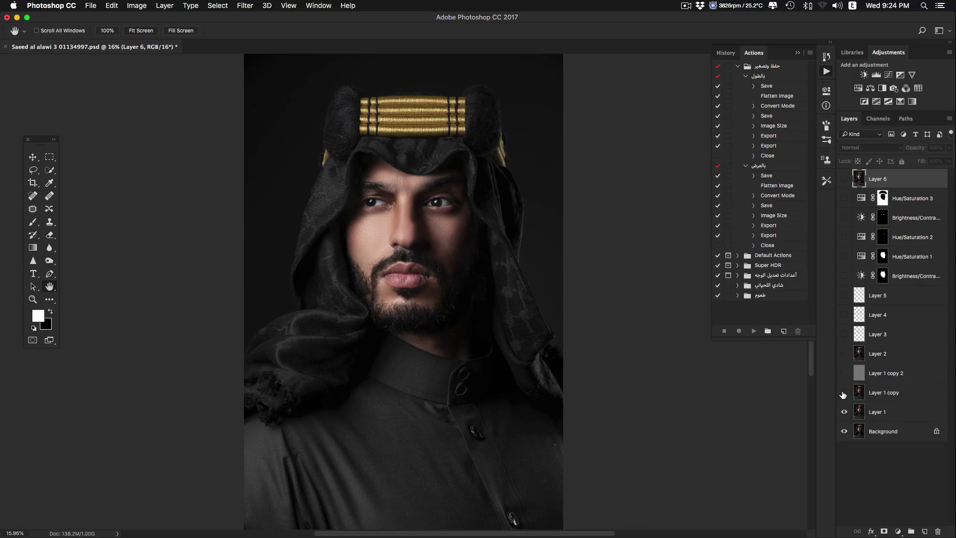
pyautogui.moveTo(843, 395)
pyautogui.mouseDown()
pyautogui.moveTo(847, 418)
pyautogui.moveTo(846, 183)
pyautogui.mouseUp()
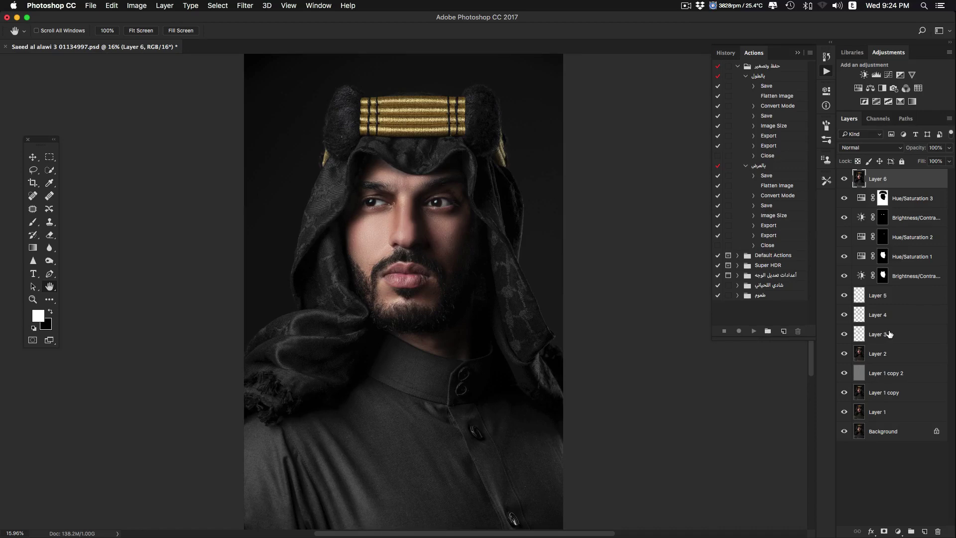
pyautogui.click(898, 417)
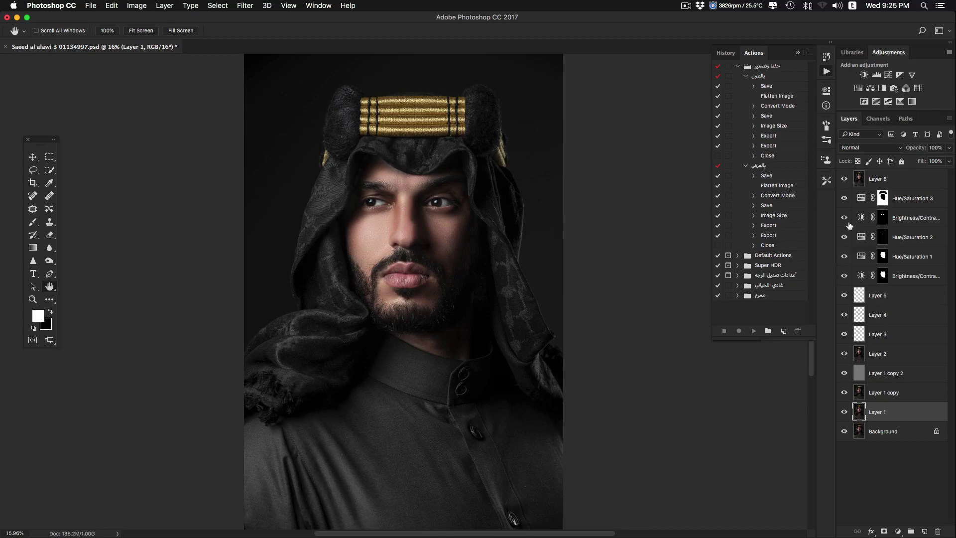
pyautogui.moveTo(845, 195); pyautogui.dragTo(845, 411)
pyautogui.click(880, 432)
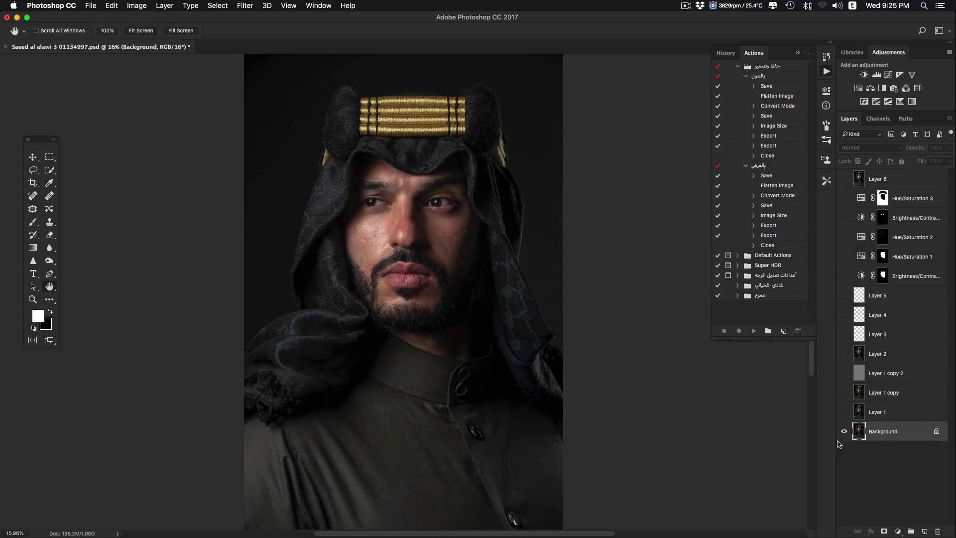
# - Examine the face up close, switching the retouching layers on and off against the original Background
pyautogui.click(33, 299)
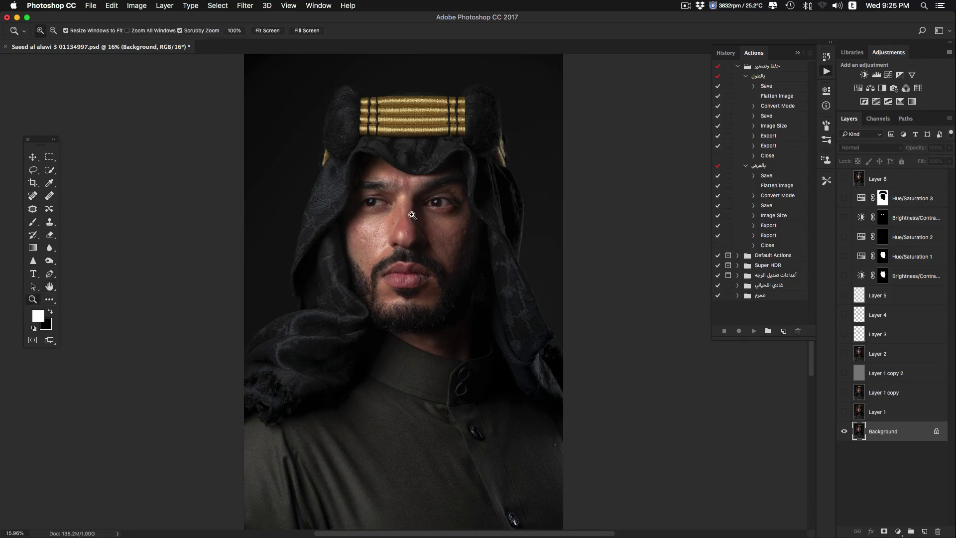
pyautogui.moveTo(413, 217); pyautogui.dragTo(464, 217)
pyautogui.moveTo(845, 412); pyautogui.dragTo(845, 180)
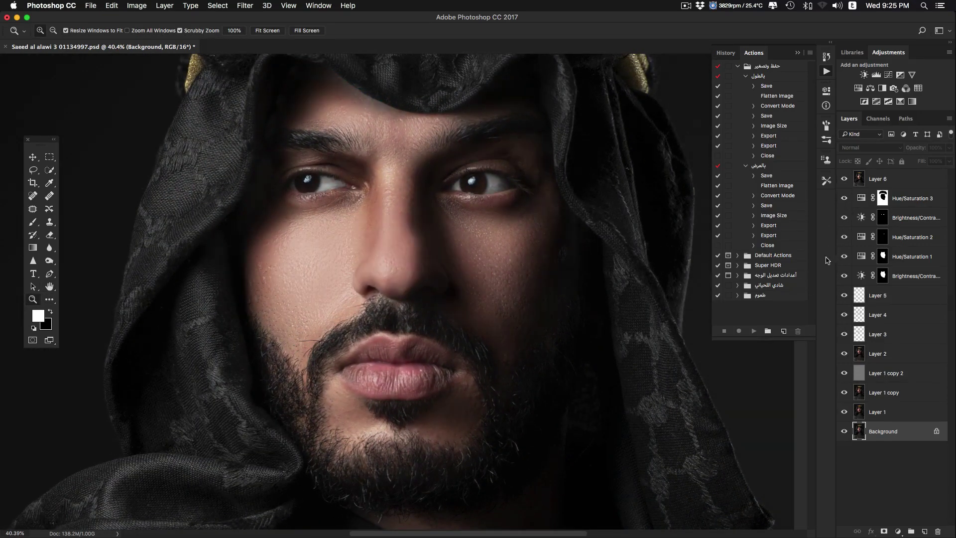
pyautogui.keyDown('alt'); pyautogui.click(844, 431); pyautogui.keyUp('alt')
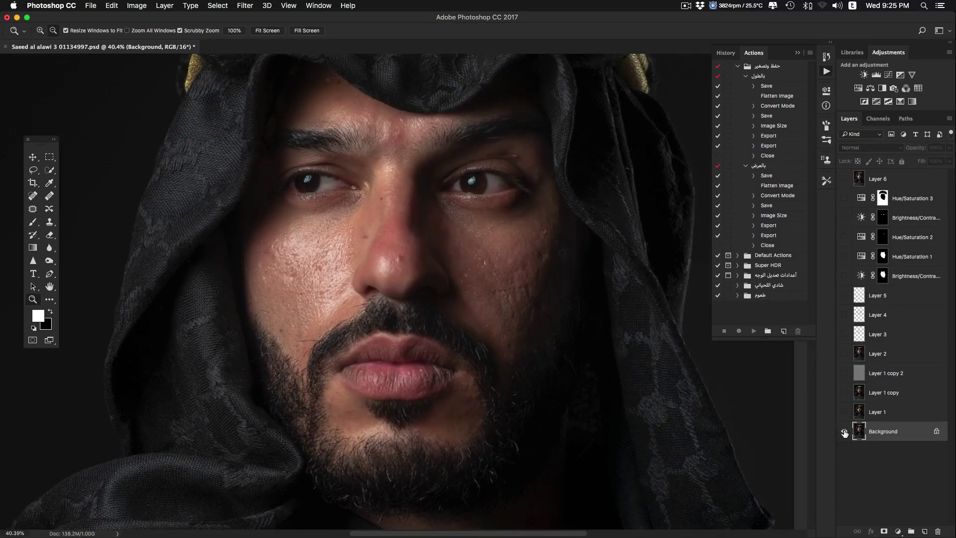
pyautogui.keyDown('alt'); pyautogui.click(844, 431); pyautogui.keyUp('alt')
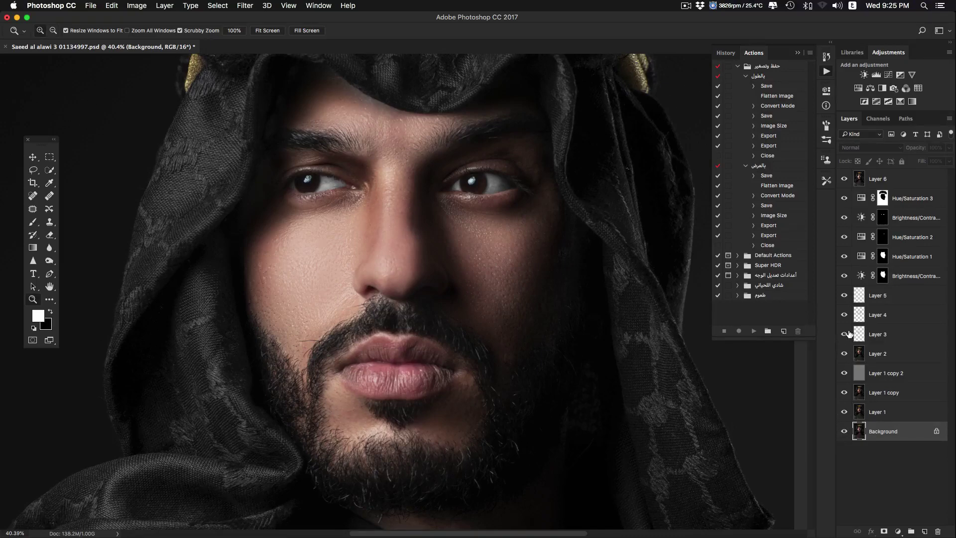
pyautogui.click(888, 413)
pyautogui.moveTo(842, 180)
pyautogui.mouseDown()
pyautogui.moveTo(850, 418)
pyautogui.moveTo(844, 179)
pyautogui.mouseUp()
pyautogui.click(845, 412)
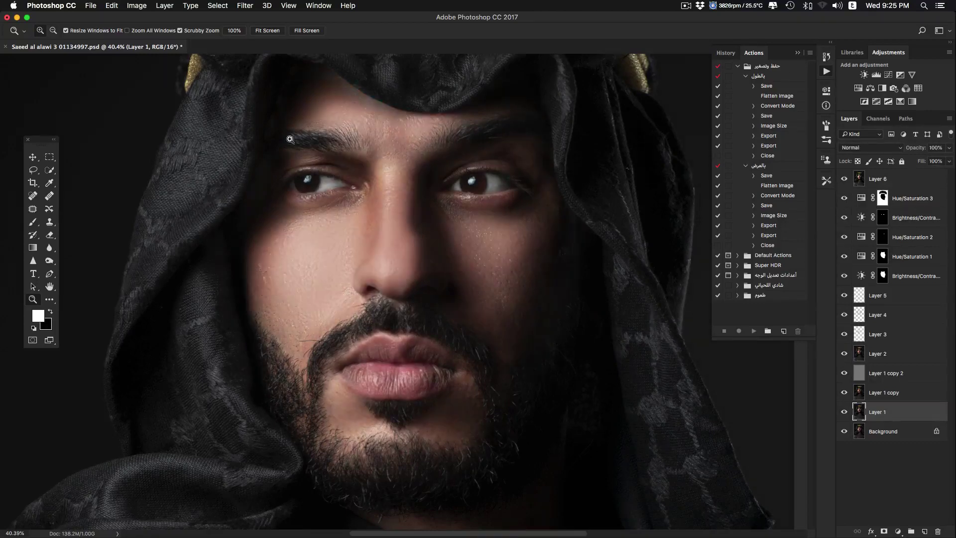
# - Duplicate the layered portrait document with its default copy name and check both open documents
pyautogui.click(138, 6)
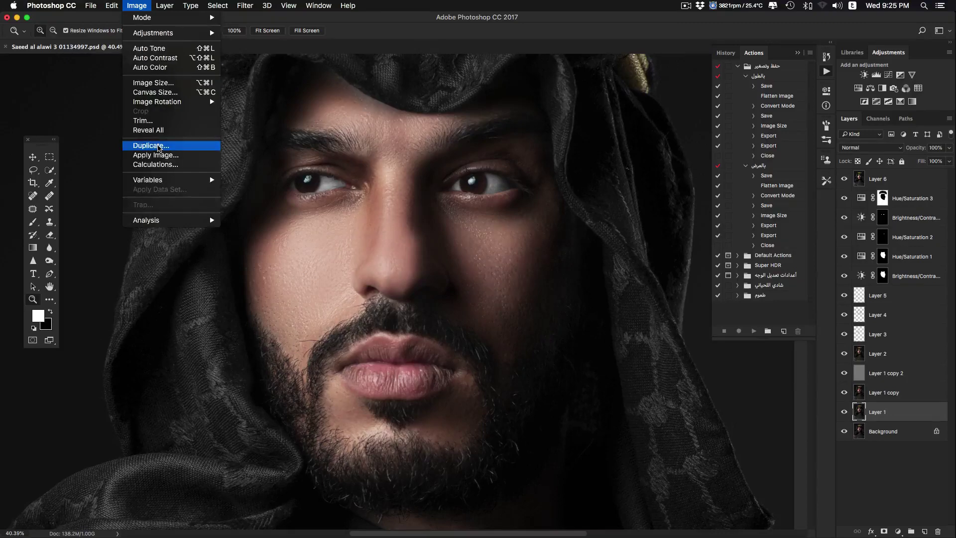
pyautogui.click(159, 146)
pyautogui.click(569, 251)
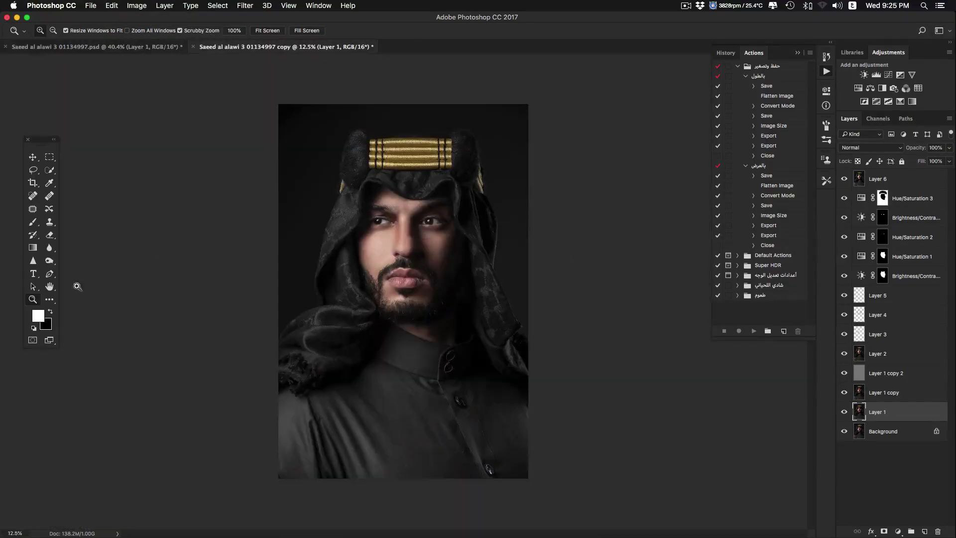
pyautogui.click(50, 286)
pyautogui.click(141, 50)
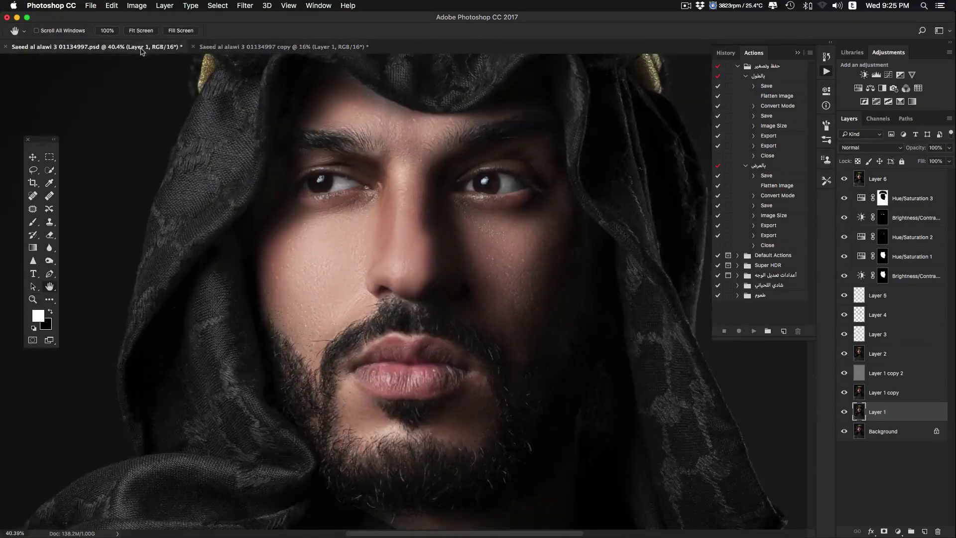
pyautogui.click(225, 48)
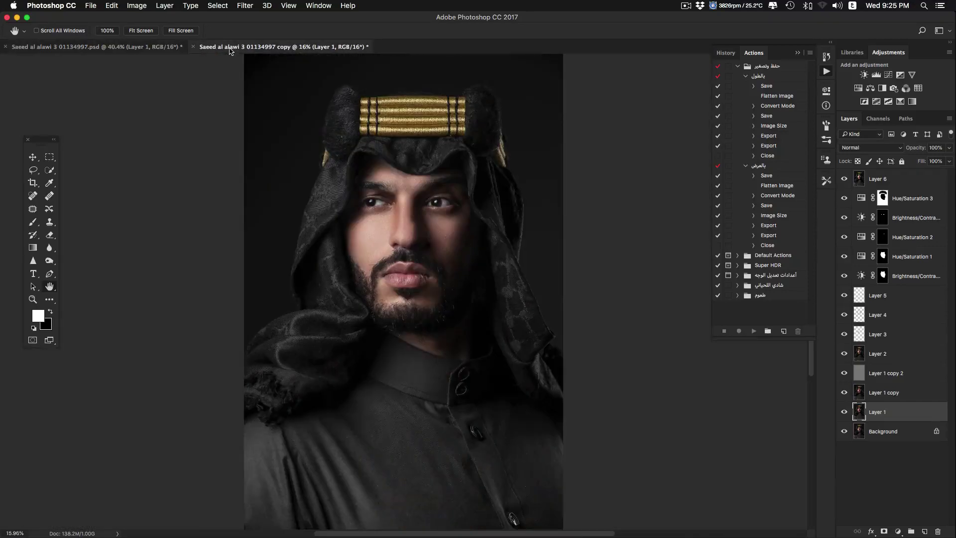
# - In the original document, delete every layer from Layer 6 down to Layer 1, keeping only Background
pyautogui.click(105, 49)
pyautogui.doubleClick(49, 286)
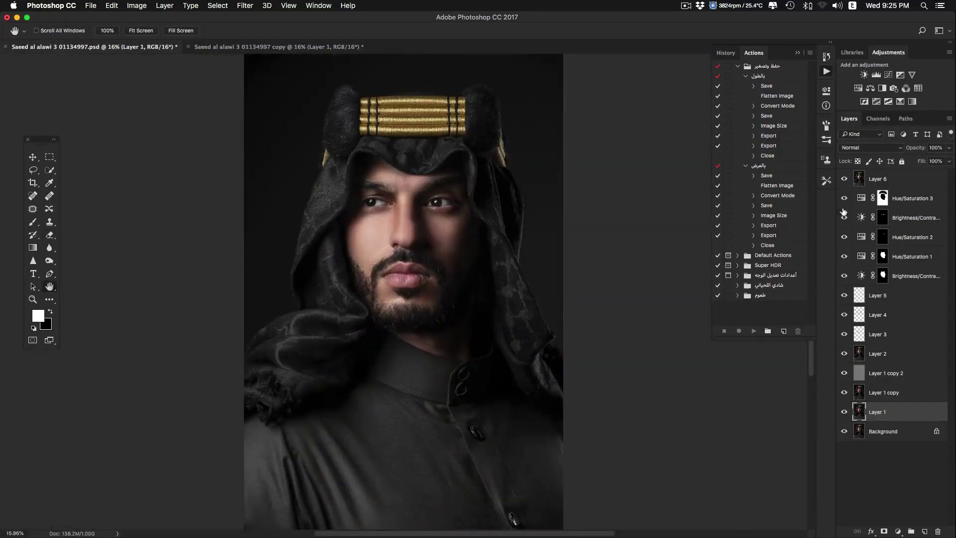
pyautogui.click(892, 186)
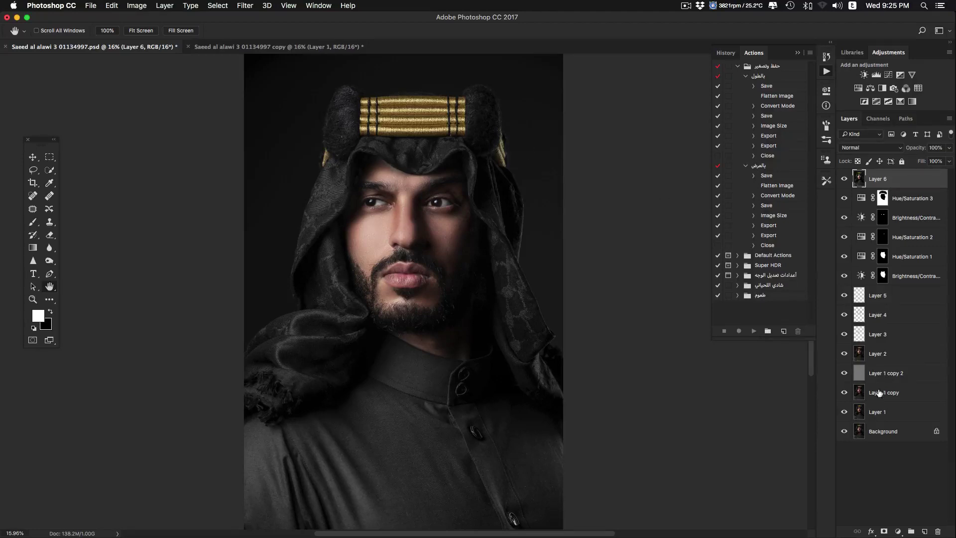
pyautogui.keyDown('shift'); pyautogui.click(891, 411); pyautogui.keyUp('shift')
pyautogui.press('Delete')
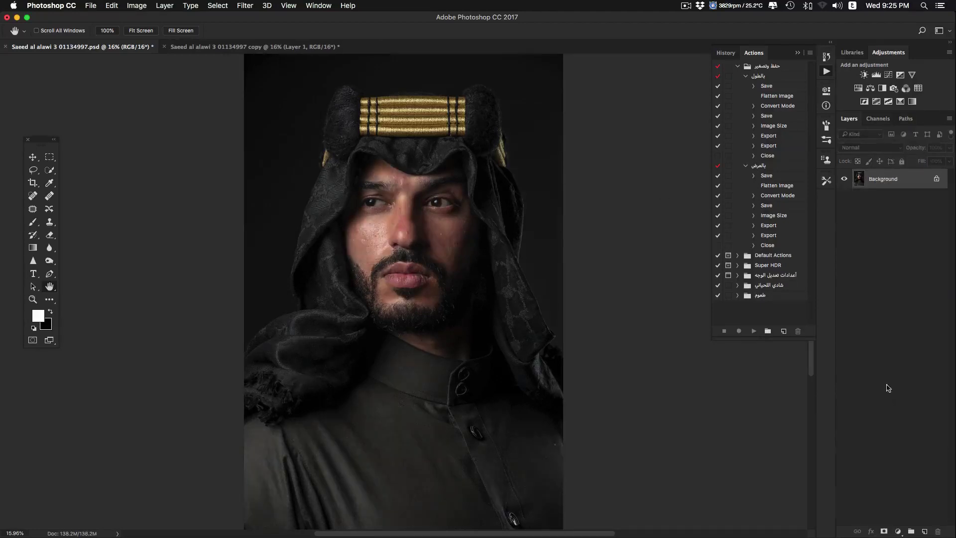
# - Switch to the duplicated document, hide all layers above Background and inspect the unretouched face closely
pyautogui.moveTo(418, 213); pyautogui.dragTo(466, 207)
pyautogui.click(33, 299)
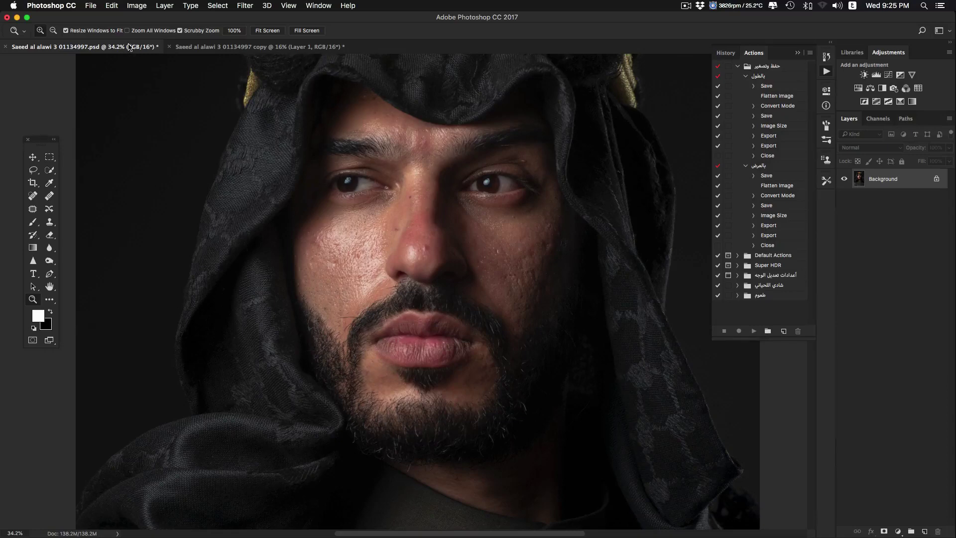
pyautogui.click(183, 47)
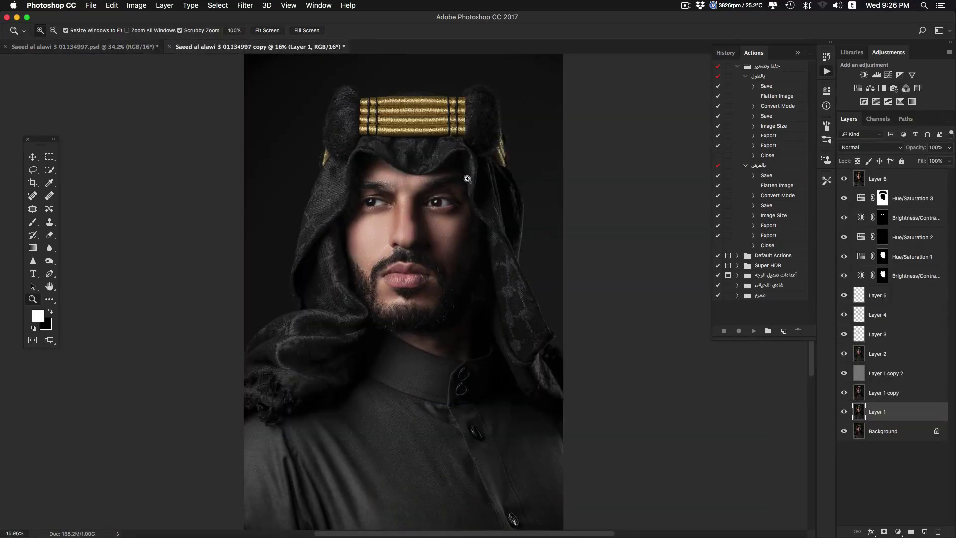
pyautogui.moveTo(845, 180); pyautogui.dragTo(845, 407)
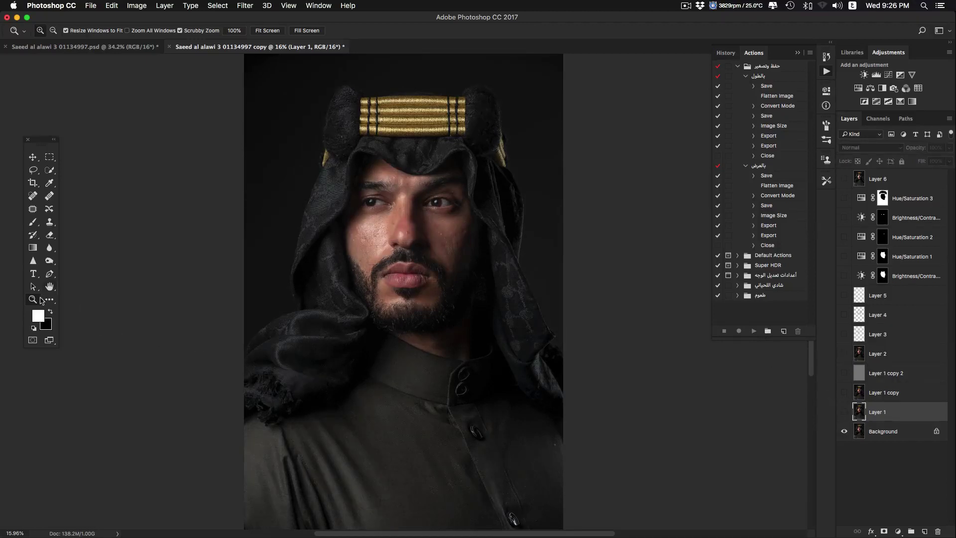
pyautogui.moveTo(412, 220); pyautogui.dragTo(452, 218)
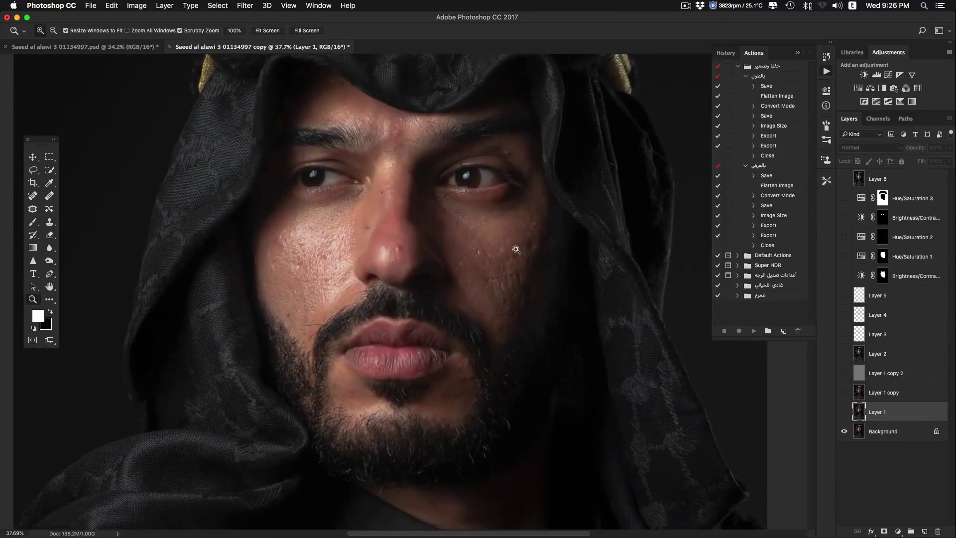
# - Toggle Layer 1's visibility repeatedly to compare the cleaned skin with the original, leaving the layer visible
pyautogui.click(844, 412)
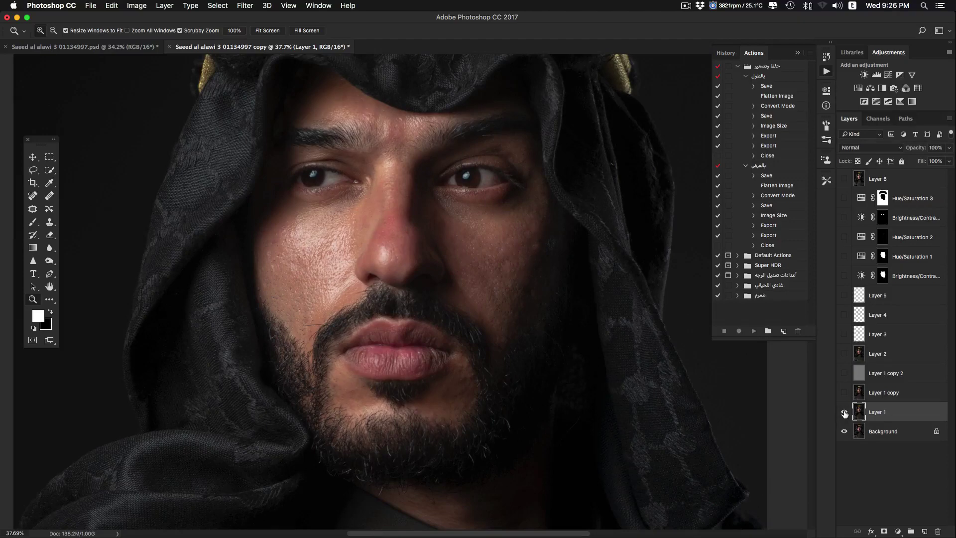
pyautogui.click(845, 412)
pyautogui.click(843, 412)
pyautogui.click(843, 413)
pyautogui.click(844, 413)
pyautogui.click(844, 413)
pyautogui.click(845, 413)
pyautogui.click(844, 413)
pyautogui.click(844, 413)
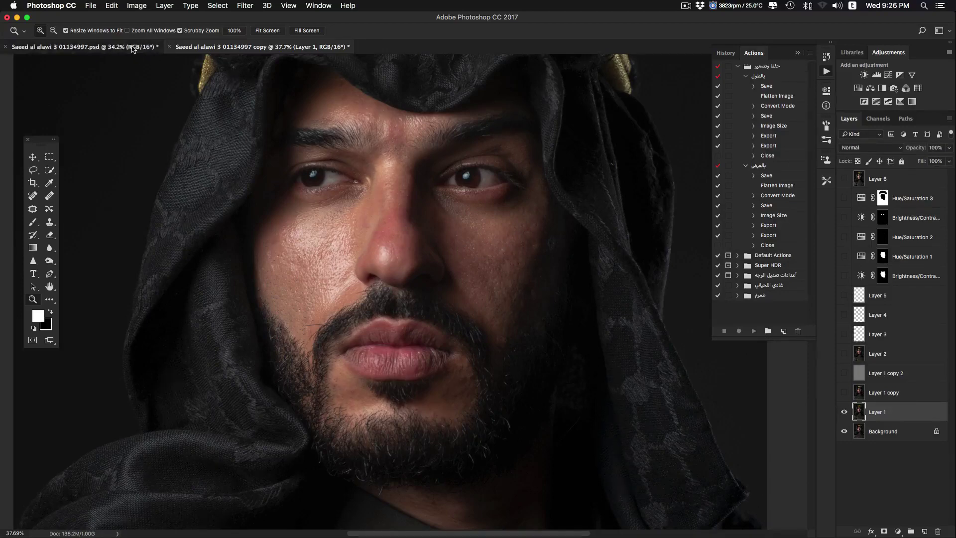
# - Place the original document after the copy in the document order and duplicate its Background layer with the default name
pyautogui.moveTo(145, 47); pyautogui.dragTo(329, 59)
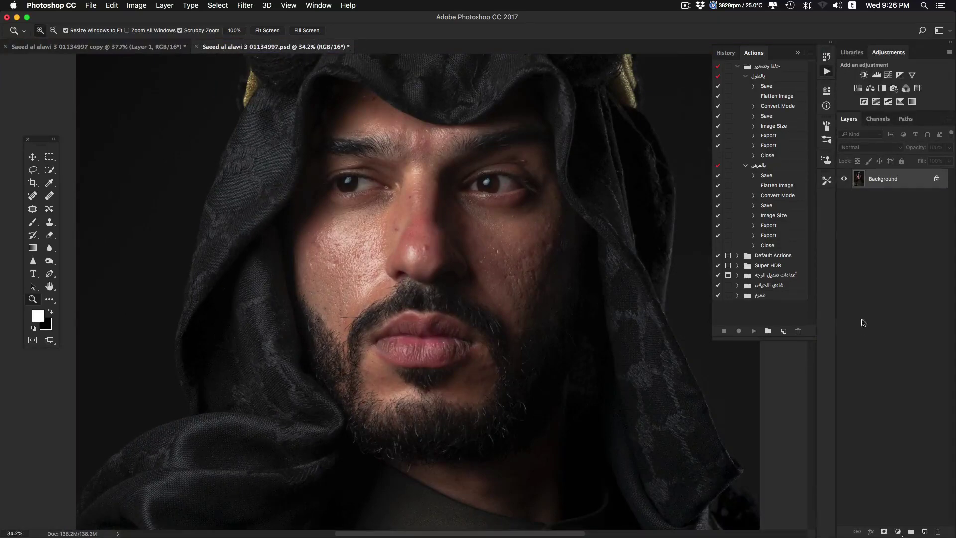
pyautogui.rightClick(898, 180)
pyautogui.click(868, 200)
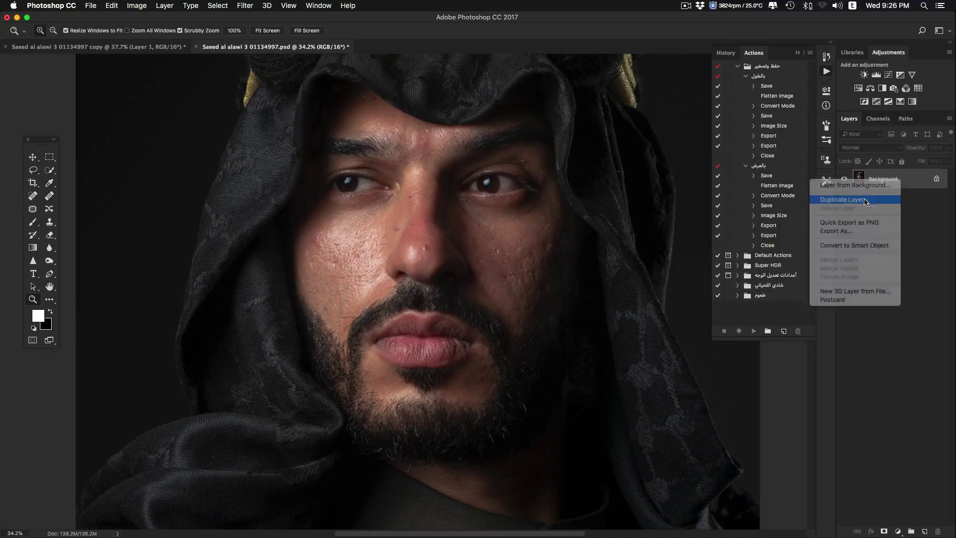
pyautogui.click(573, 228)
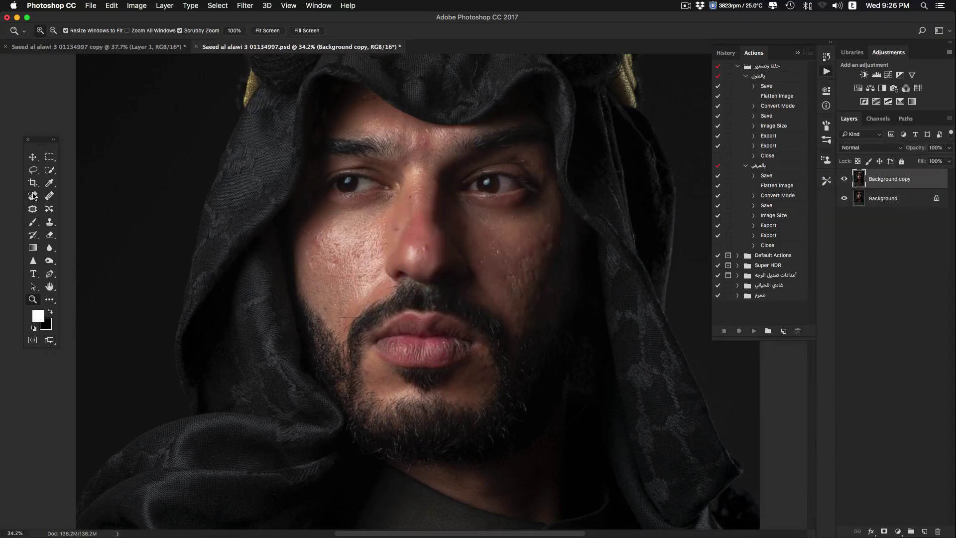
# - Remove the dark spot on the upper forehead using the Content-Aware Spot Healing Brush at size 40
pyautogui.click(32, 196)
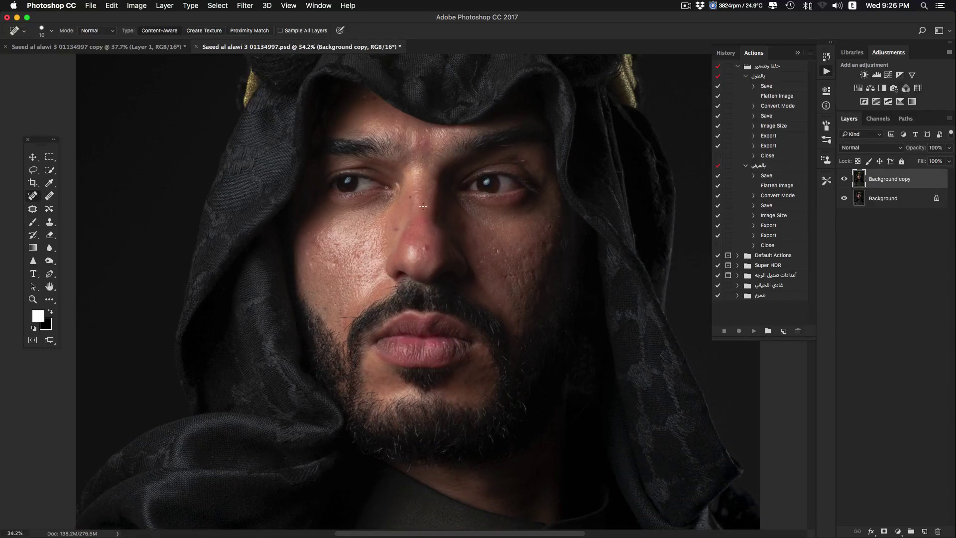
pyautogui.press('x')
pyautogui.press('z')
pyautogui.moveTo(358, 83); pyautogui.dragTo(409, 108)
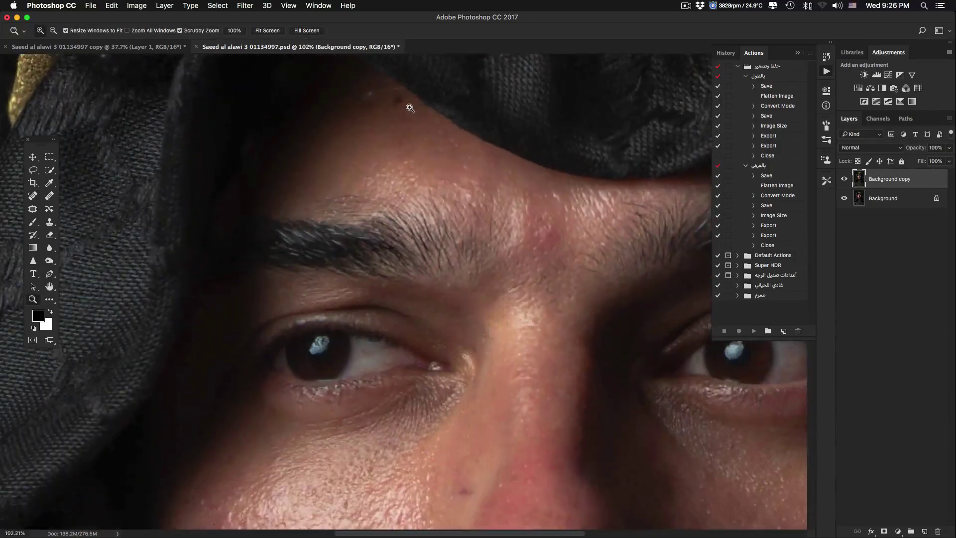
pyautogui.click(41, 195)
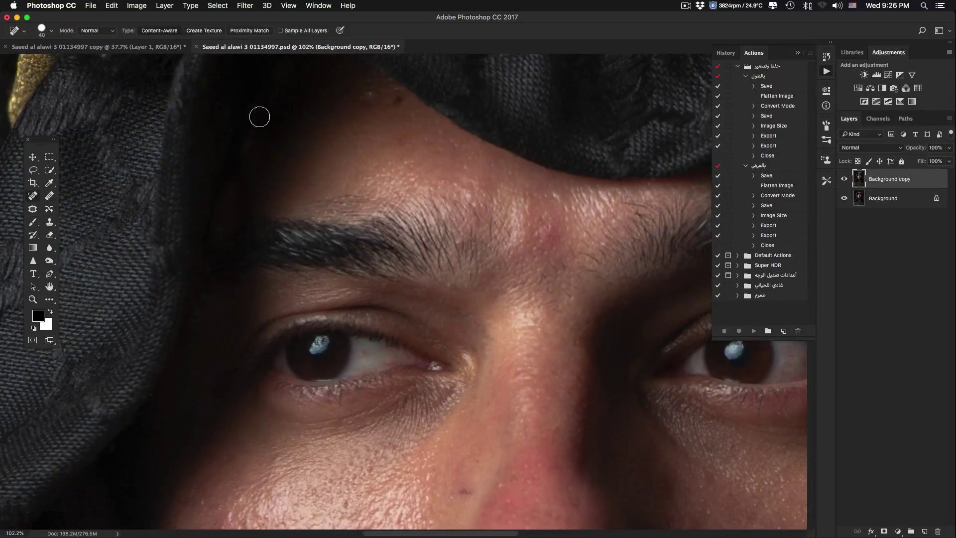
pyautogui.click(393, 101)
# - Heal the small skin blemishes beside the shadow-side eye and on the outer upper cheek
pyautogui.moveTo(618, 224); pyautogui.dragTo(459, 194)
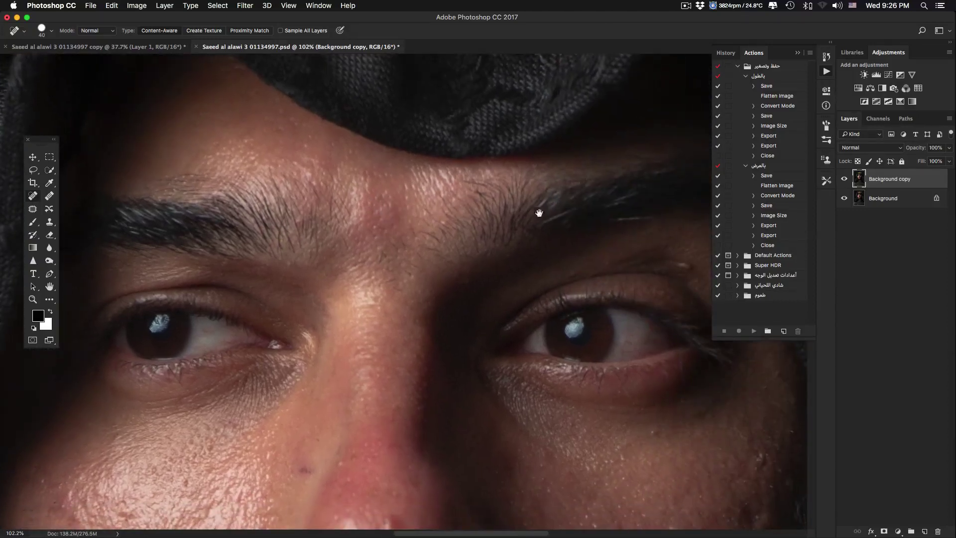
pyautogui.moveTo(539, 213)
pyautogui.mouseDown()
pyautogui.moveTo(424, 211)
pyautogui.moveTo(356, 186)
pyautogui.mouseUp()
pyautogui.click(502, 208)
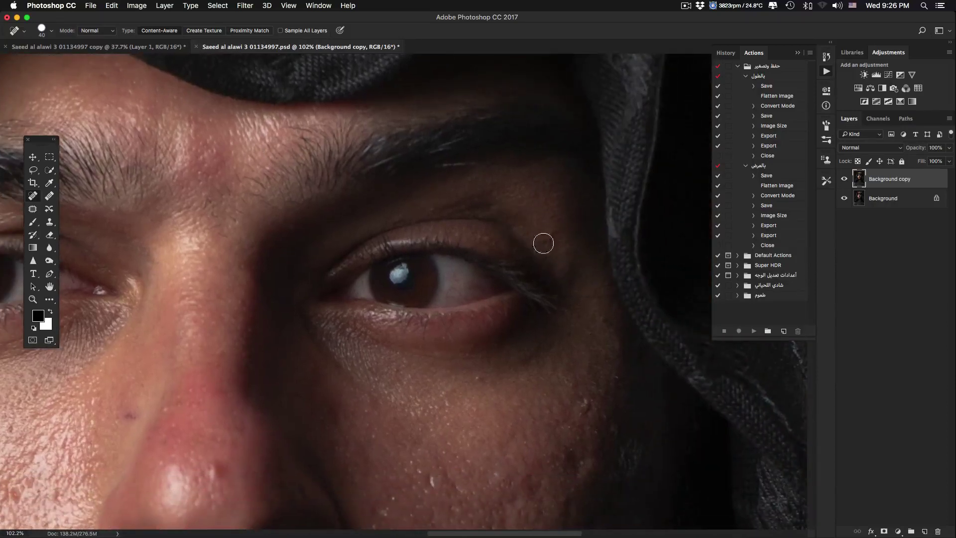
pyautogui.moveTo(471, 301)
pyautogui.mouseDown()
pyautogui.moveTo(505, 241)
pyautogui.moveTo(431, 181)
pyautogui.mouseUp()
pyautogui.moveTo(551, 279)
pyautogui.mouseDown()
pyautogui.moveTo(541, 286)
pyautogui.moveTo(562, 292)
pyautogui.mouseUp()
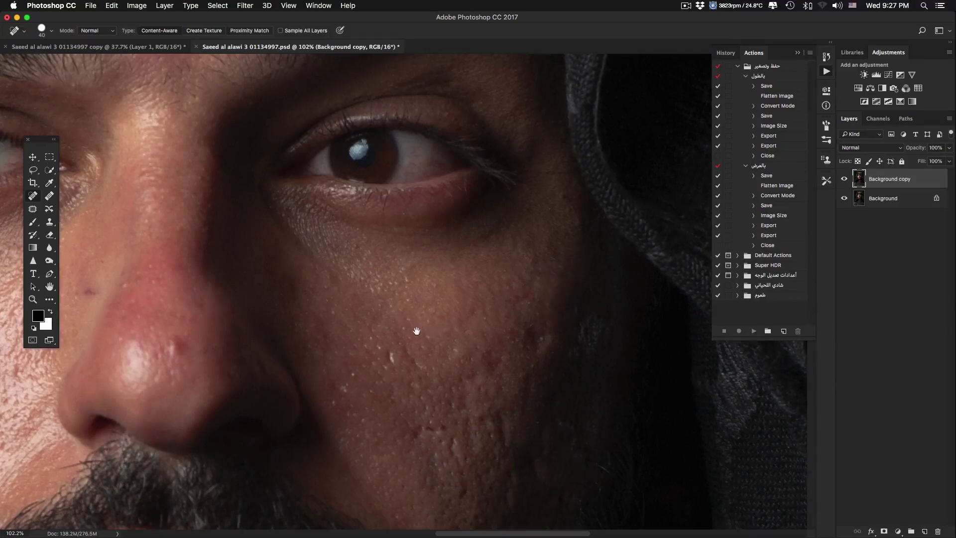
# - Heal the pits and dents on the outer part of the shadow-side cheek with the Spot Healing Brush
pyautogui.moveTo(417, 330)
pyautogui.mouseDown()
pyautogui.moveTo(483, 256)
pyautogui.moveTo(457, 276)
pyautogui.mouseUp()
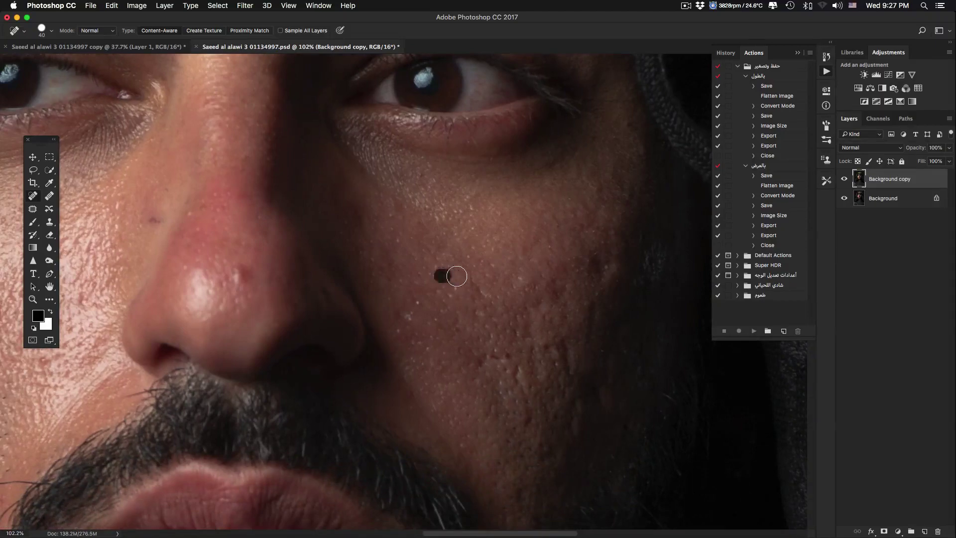
pyautogui.moveTo(589, 267); pyautogui.dragTo(602, 259)
pyautogui.moveTo(589, 304)
pyautogui.mouseDown()
pyautogui.moveTo(585, 337)
pyautogui.moveTo(613, 260)
pyautogui.moveTo(566, 357)
pyautogui.moveTo(566, 378)
pyautogui.mouseUp()
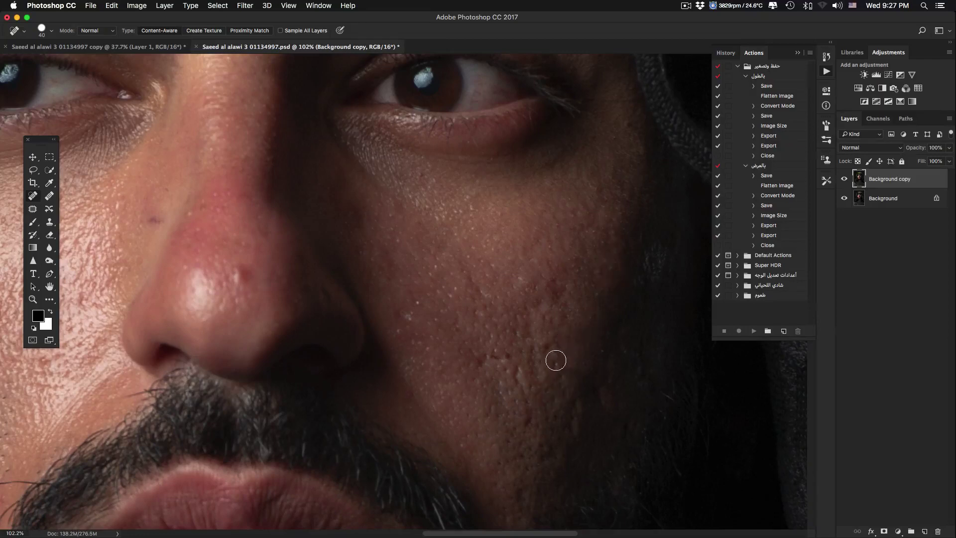
# - Paint over the acne scars on the lower shadow-side cheek, down towards the beard, to smooth them out
pyautogui.moveTo(548, 335); pyautogui.dragTo(550, 286)
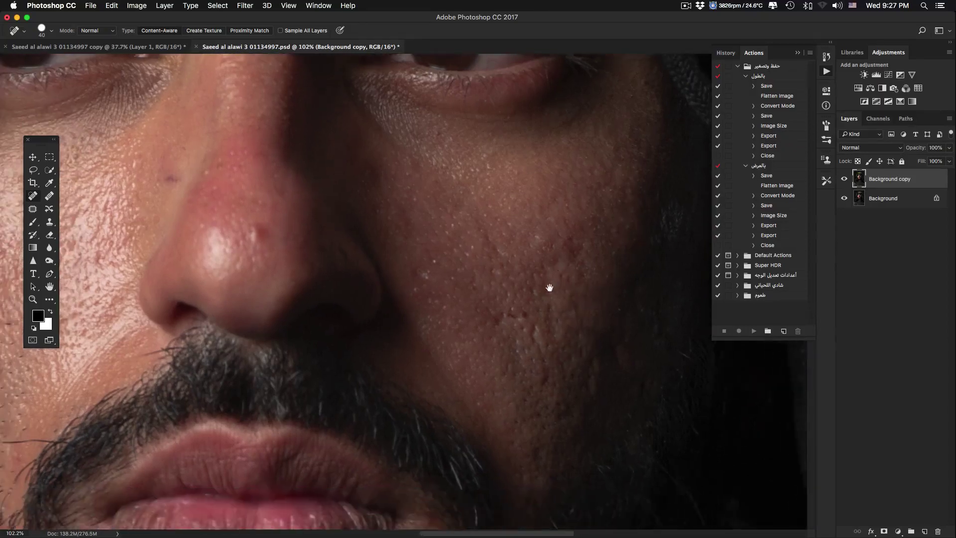
pyautogui.click(525, 310)
pyautogui.click(509, 316)
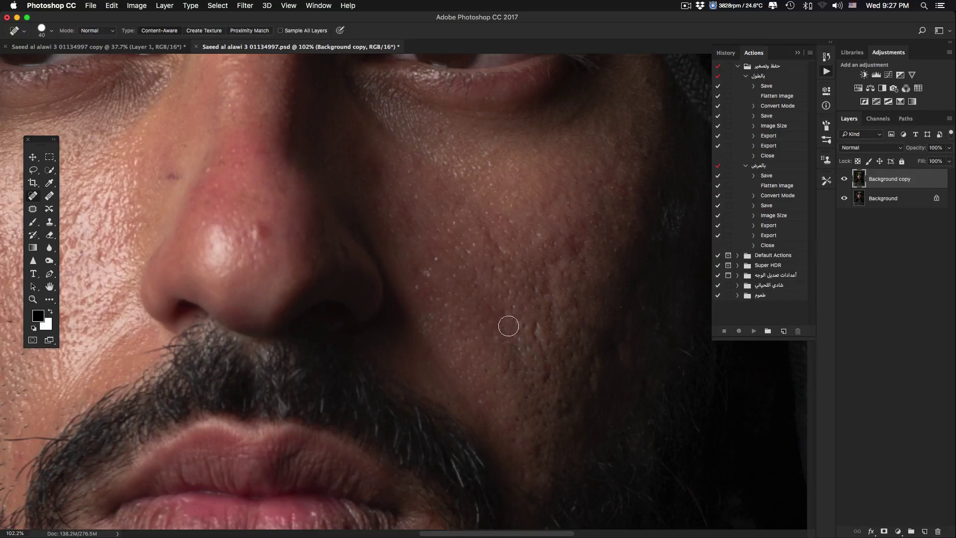
pyautogui.moveTo(533, 324); pyautogui.dragTo(542, 391)
pyautogui.moveTo(578, 316); pyautogui.dragTo(575, 299)
pyautogui.moveTo(597, 356); pyautogui.dragTo(587, 408)
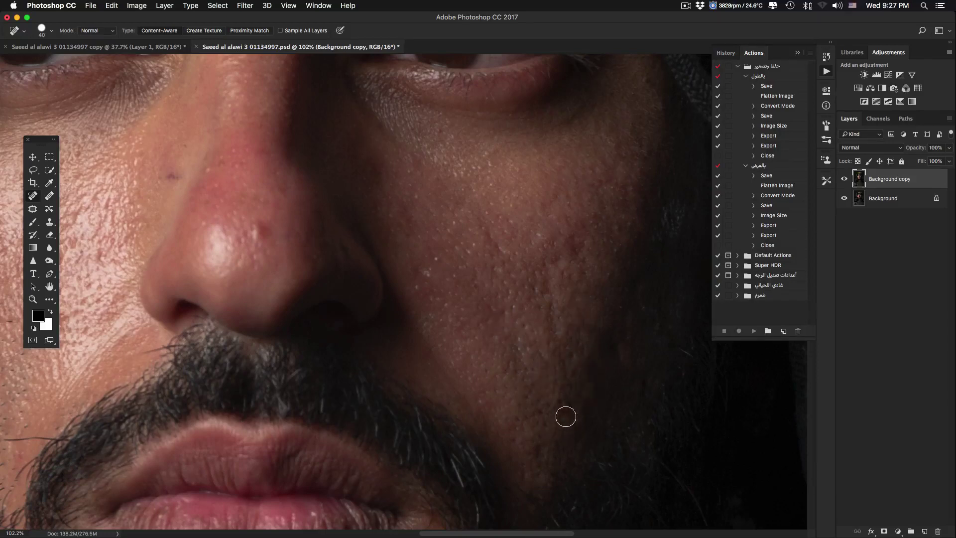
pyautogui.click(561, 415)
# - Heal the bright specks on the shadow-side cheek beside the nostril and the mark lower down near the moustache
pyautogui.moveTo(465, 313); pyautogui.dragTo(537, 323)
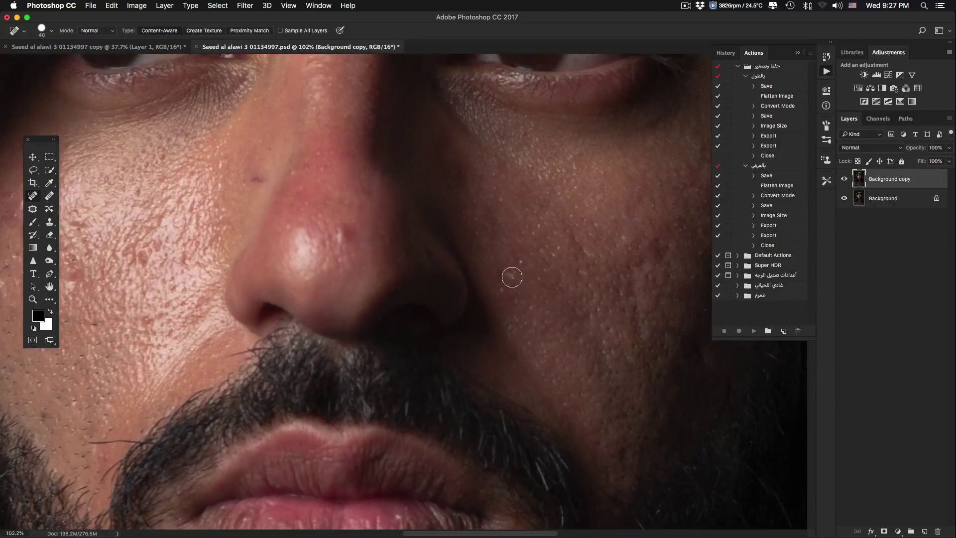
pyautogui.moveTo(503, 282); pyautogui.dragTo(510, 276)
pyautogui.moveTo(520, 259); pyautogui.dragTo(523, 259)
pyautogui.moveTo(560, 406); pyautogui.dragTo(566, 401)
# - Remove the remaining reddish mark on the outer shadow-side cheek
pyautogui.scroll(5, 547, 274)
pyautogui.hscroll(-5, 548, 273)
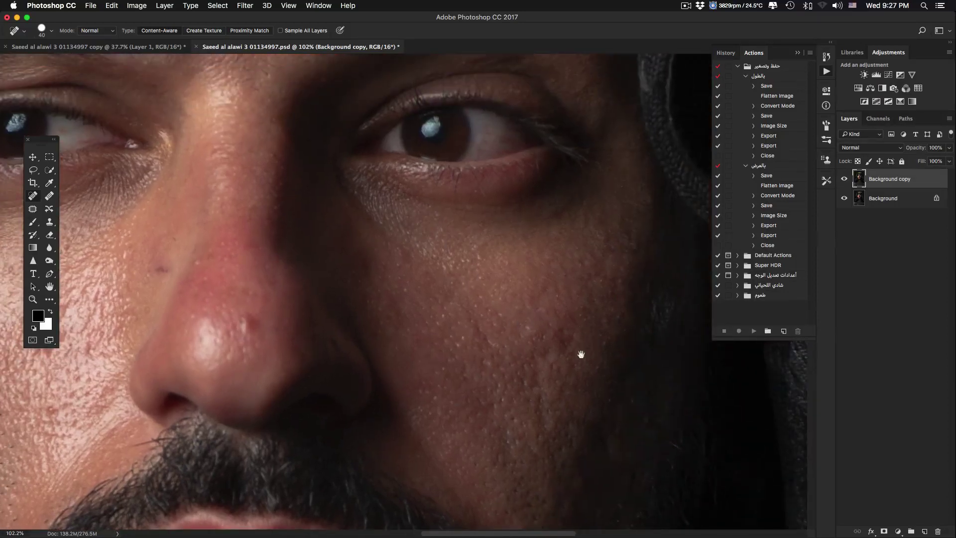
pyautogui.scroll(-4, 581, 354)
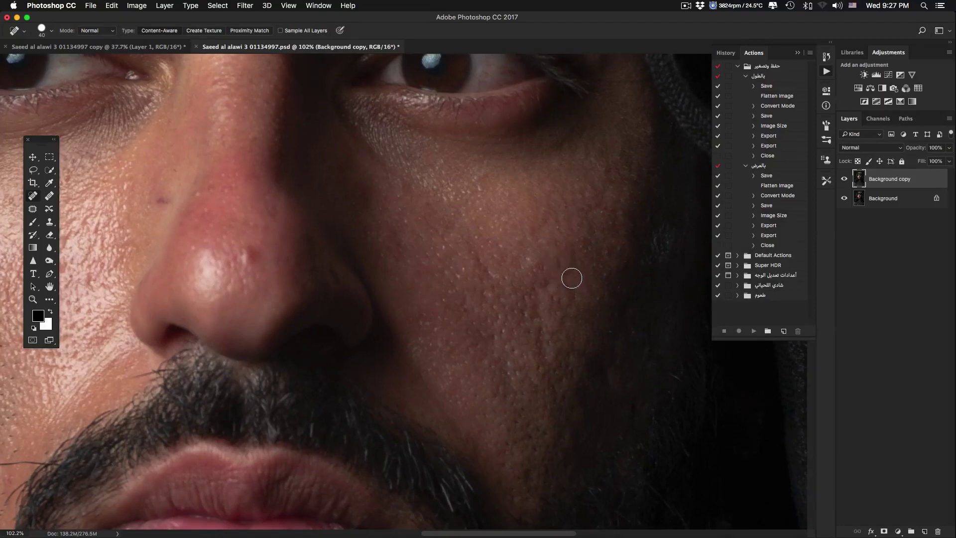
pyautogui.click(568, 276)
# - Remove the red blemish near the nose tip and heal the marks along the shadowed side of the nose
pyautogui.moveTo(448, 374)
pyautogui.mouseDown()
pyautogui.moveTo(576, 373)
pyautogui.moveTo(620, 385)
pyautogui.mouseUp()
pyautogui.click(555, 200)
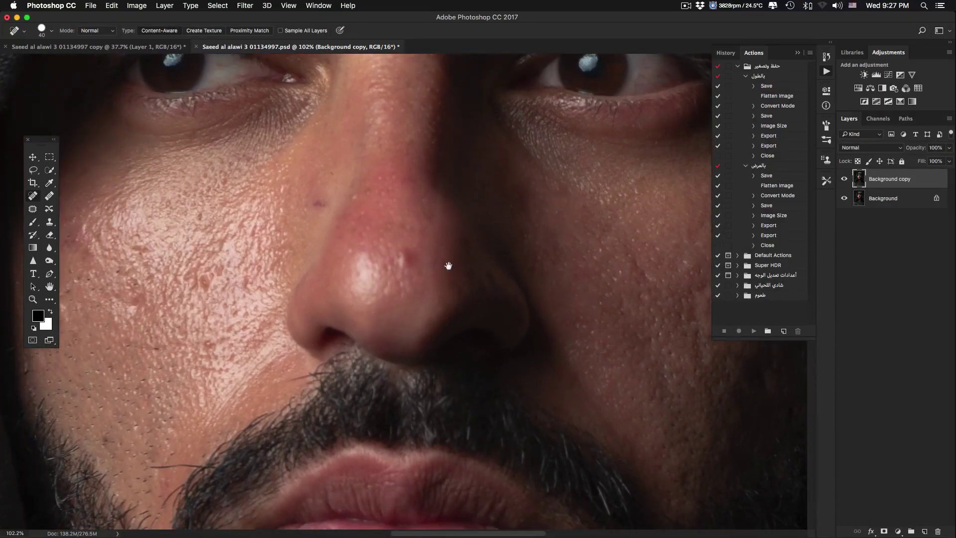
pyautogui.moveTo(448, 266); pyautogui.dragTo(501, 249)
pyautogui.click(458, 242)
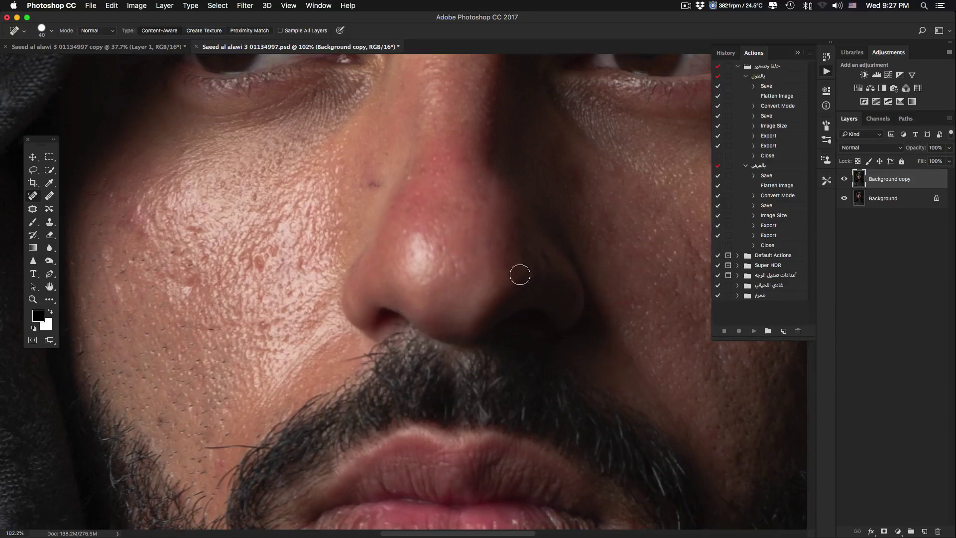
pyautogui.moveTo(527, 228); pyautogui.dragTo(529, 262)
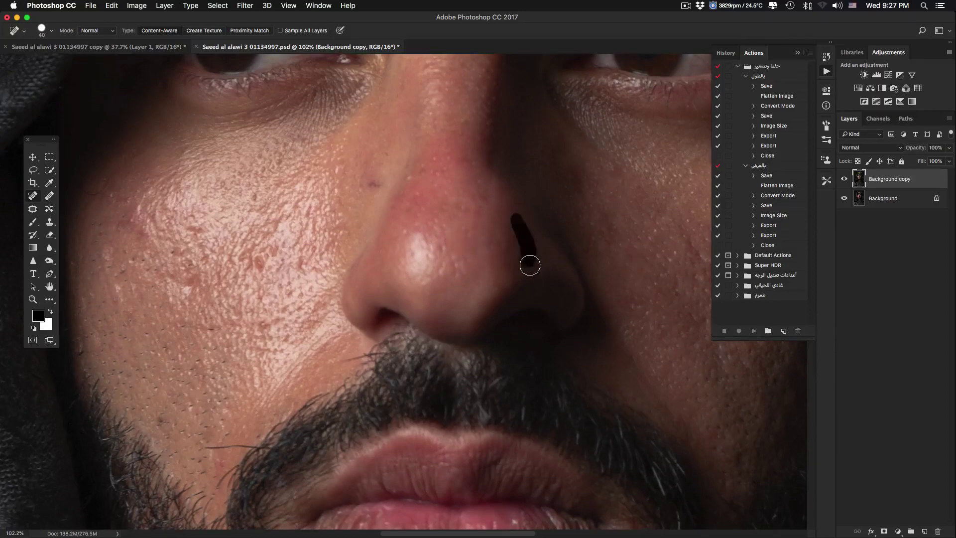
# - Remove the dark spot beside the nose on the lit side and heal the small marks along the nose bridge
pyautogui.scroll(3, 469, 278)
pyautogui.hscroll(-2, 469, 277)
pyautogui.click(422, 255)
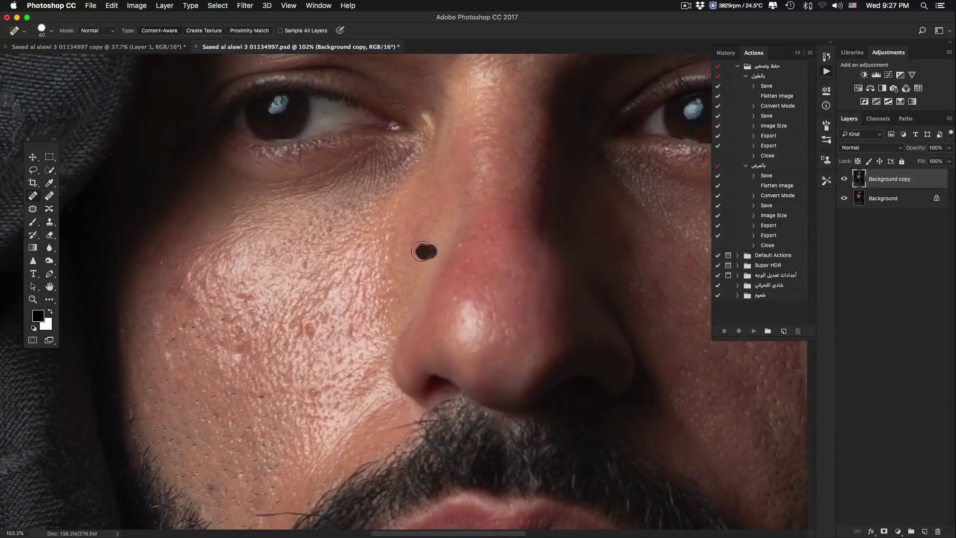
pyautogui.click(443, 223)
pyautogui.moveTo(442, 186); pyautogui.dragTo(446, 267)
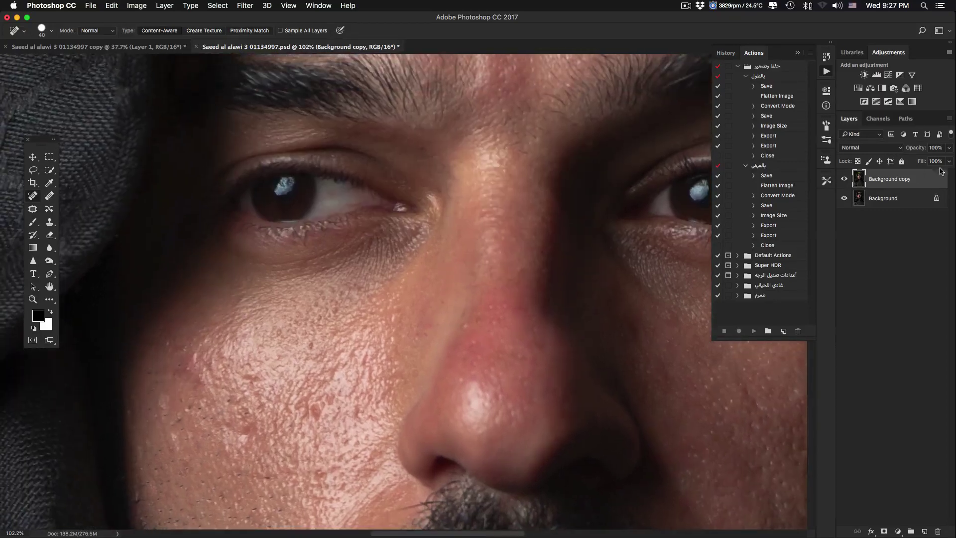
pyautogui.click(523, 219)
pyautogui.click(461, 327)
pyautogui.click(438, 303)
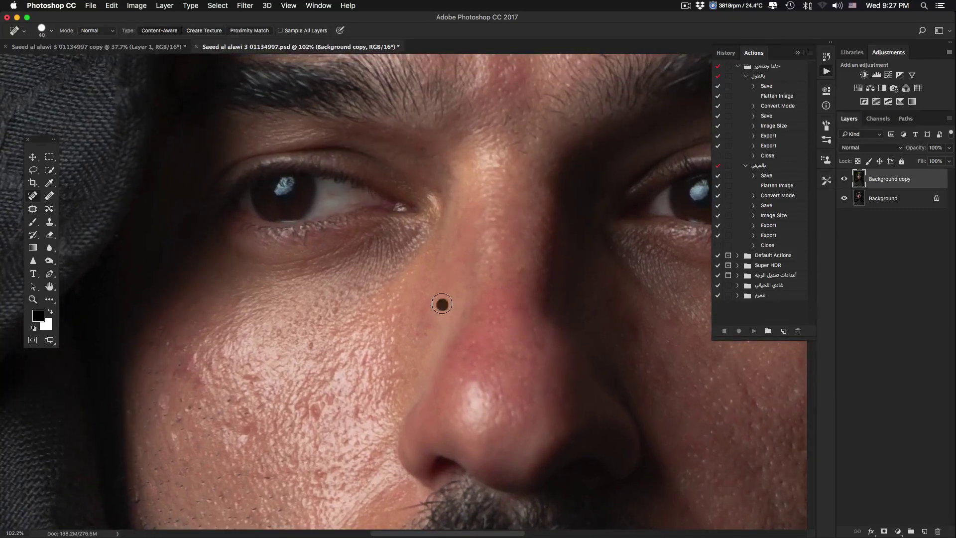
# - Heal the red mark and small scars on the lit cheek, mainly on its outer part below the eye
pyautogui.click(872, 149)
pyautogui.click(854, 150)
pyautogui.scroll(-5, 469, 307)
pyautogui.hscroll(-5, 469, 307)
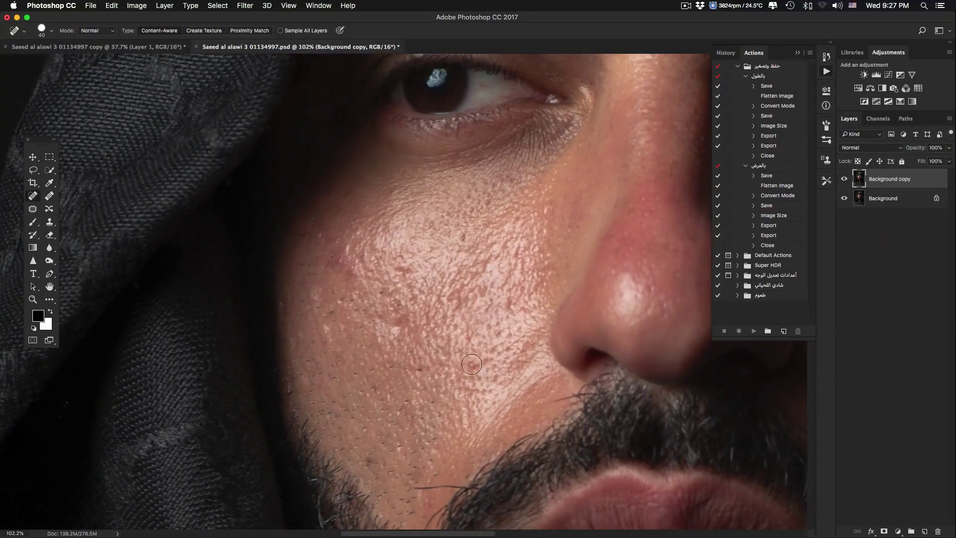
pyautogui.click(510, 304)
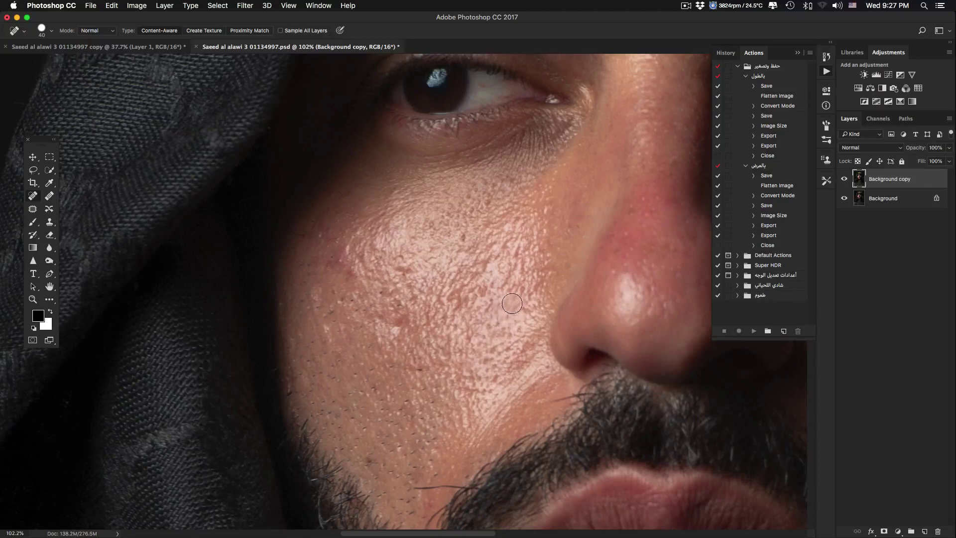
pyautogui.click(407, 271)
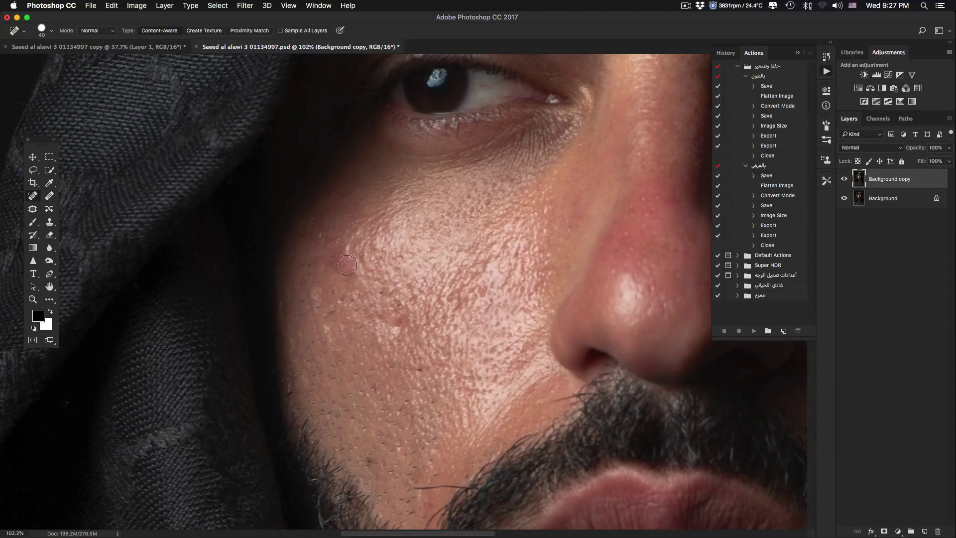
pyautogui.moveTo(351, 264)
pyautogui.mouseDown()
pyautogui.moveTo(323, 259)
pyautogui.moveTo(336, 248)
pyautogui.mouseUp()
pyautogui.moveTo(362, 300); pyautogui.dragTo(342, 299)
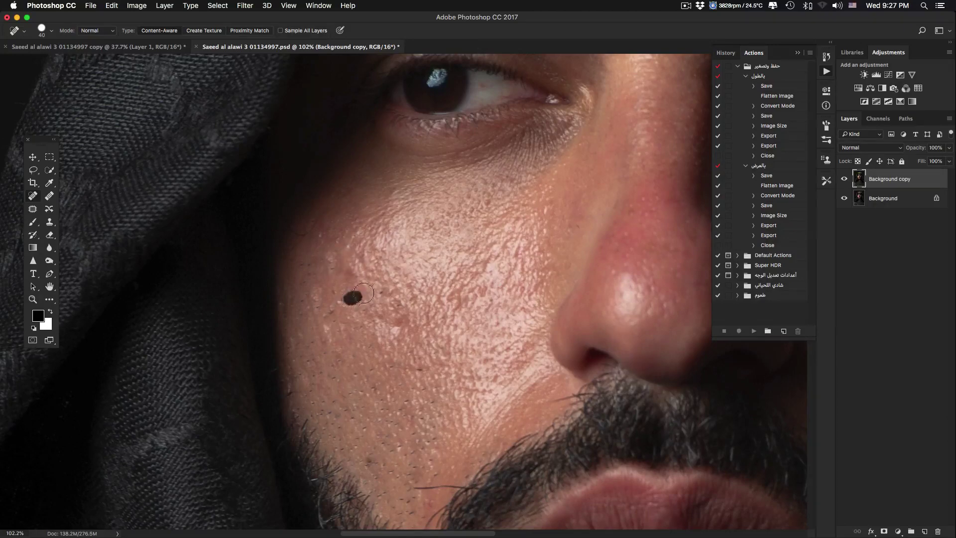
pyautogui.click(380, 290)
# - Heal the small spots on the reddish ridge and tip of the nose
pyautogui.moveTo(481, 320); pyautogui.dragTo(342, 229)
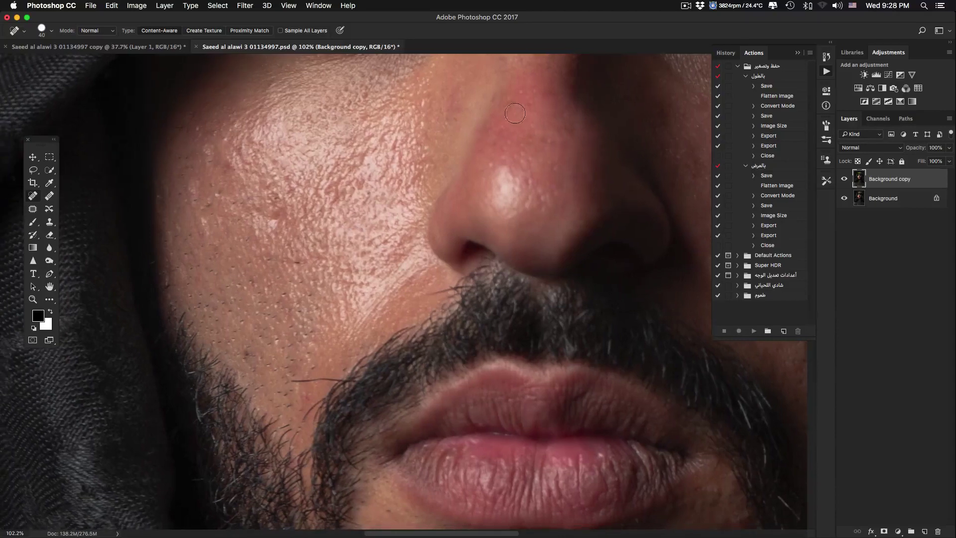
pyautogui.click(510, 108)
pyautogui.moveTo(548, 196); pyautogui.dragTo(497, 237)
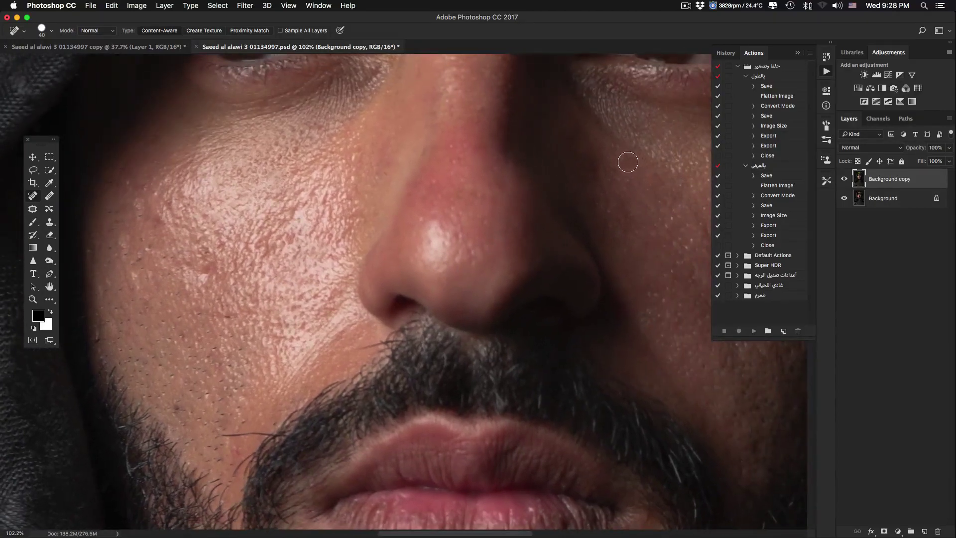
pyautogui.click(437, 229)
# - Heal the spots on the chin below the lips and remove the stray moustache hair crossing the lit cheek
pyautogui.moveTo(394, 331); pyautogui.dragTo(437, 153)
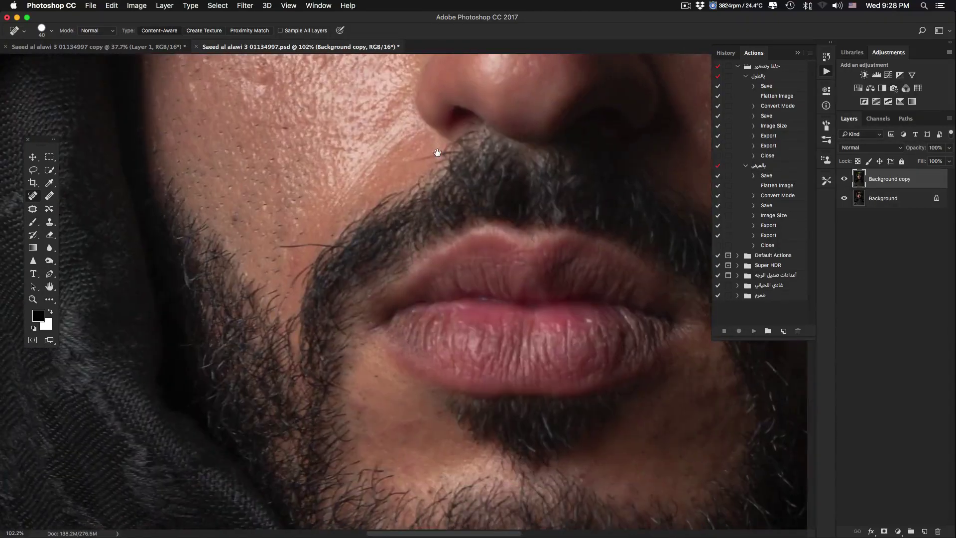
pyautogui.moveTo(380, 436); pyautogui.dragTo(424, 421)
pyautogui.click(402, 443)
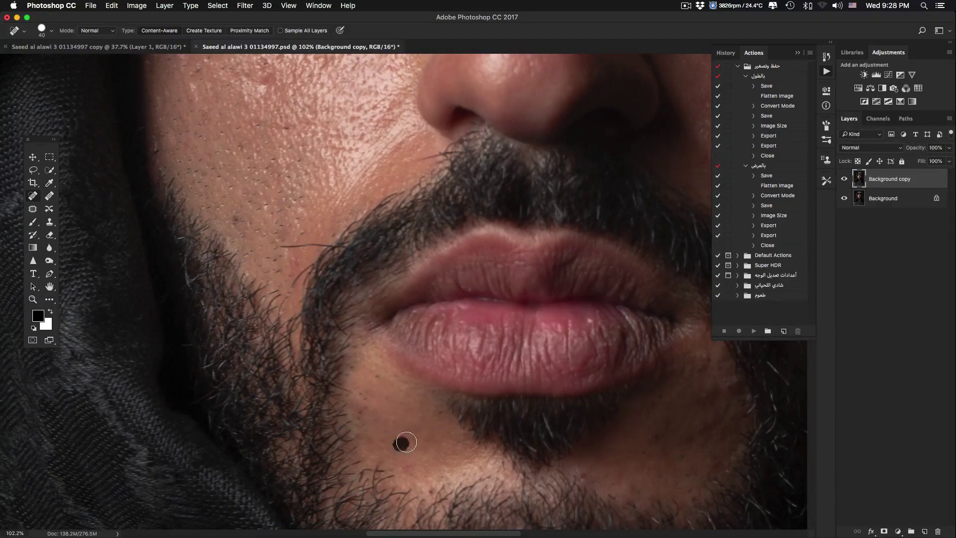
pyautogui.click(705, 394)
pyautogui.moveTo(336, 271); pyautogui.dragTo(378, 307)
pyautogui.moveTo(322, 285); pyautogui.dragTo(368, 284)
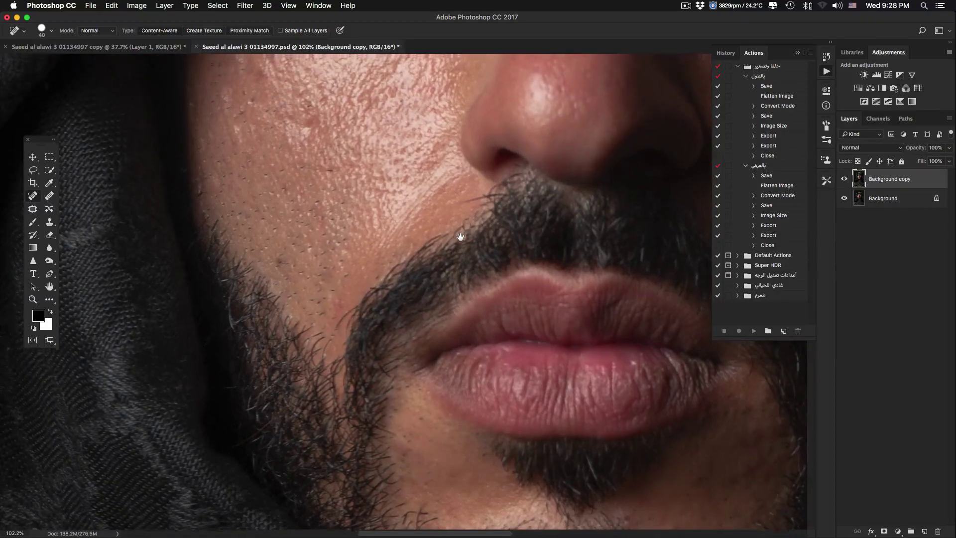
# - Heal the individual spots scattered over the middle and outer lit cheek above the stubble
pyautogui.moveTo(460, 236)
pyautogui.mouseDown()
pyautogui.moveTo(446, 275)
pyautogui.moveTo(461, 266)
pyautogui.mouseUp()
pyautogui.moveTo(378, 249); pyautogui.dragTo(437, 291)
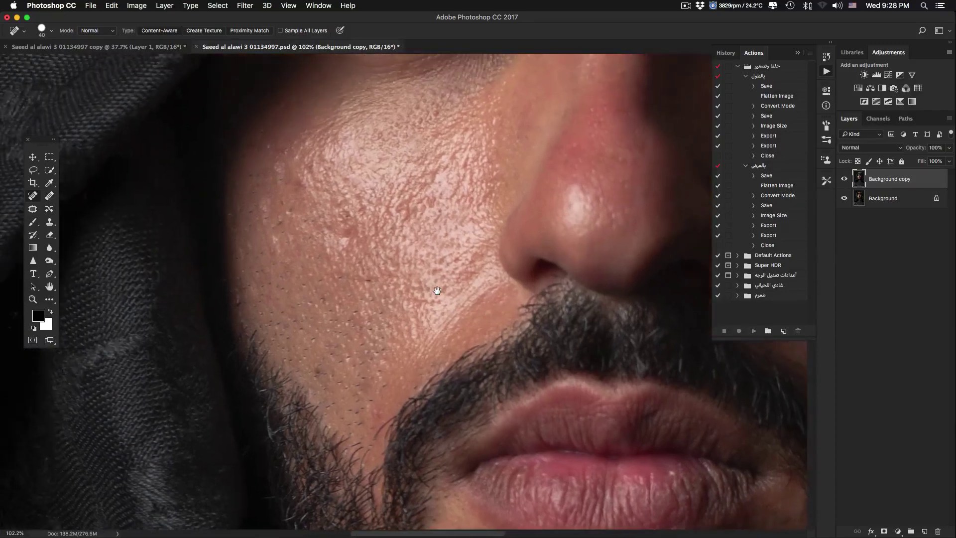
pyautogui.click(366, 277)
pyautogui.click(341, 277)
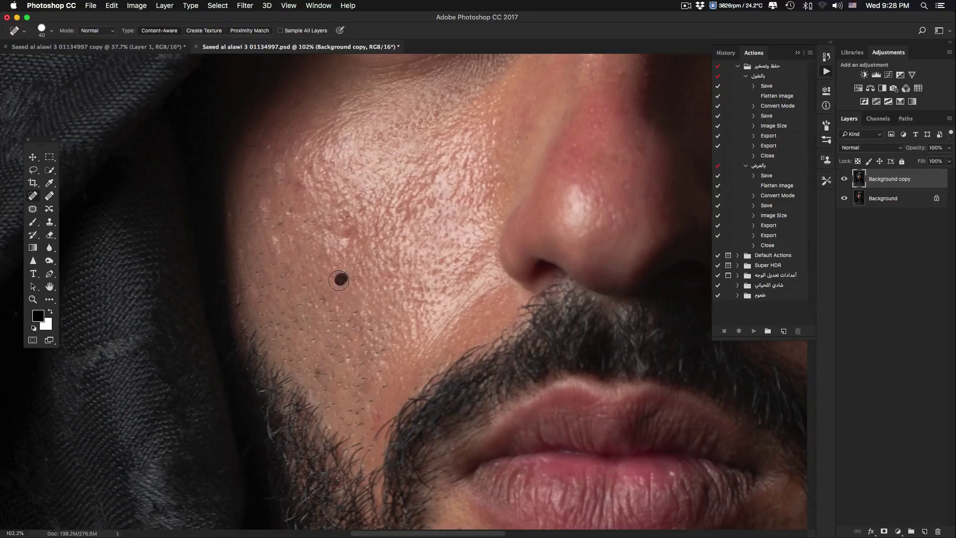
pyautogui.click(310, 235)
pyautogui.click(306, 223)
pyautogui.click(280, 179)
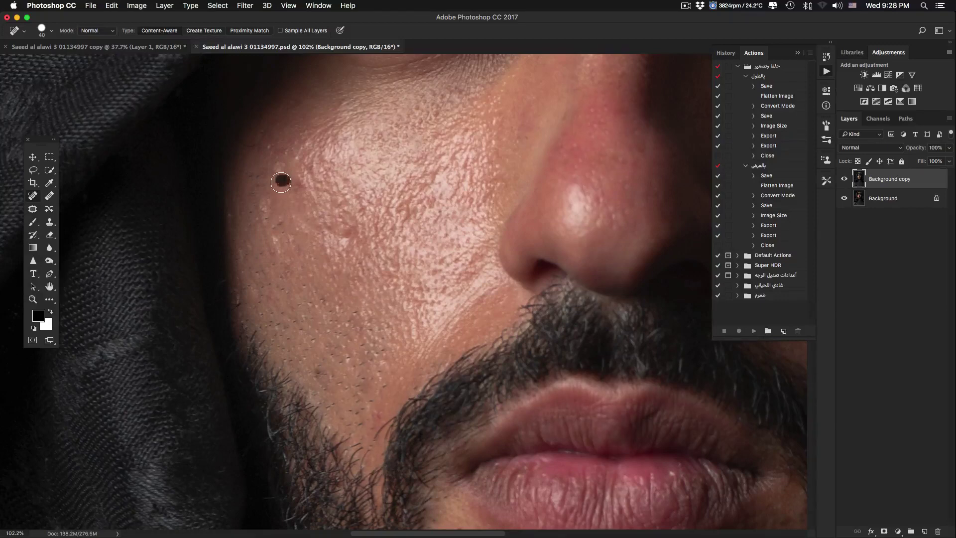
pyautogui.click(280, 231)
pyautogui.click(352, 327)
pyautogui.click(341, 323)
# - Remove the reddish scar patch in the centre of the lit cheek
pyautogui.click(351, 230)
pyautogui.click(328, 226)
pyautogui.click(351, 207)
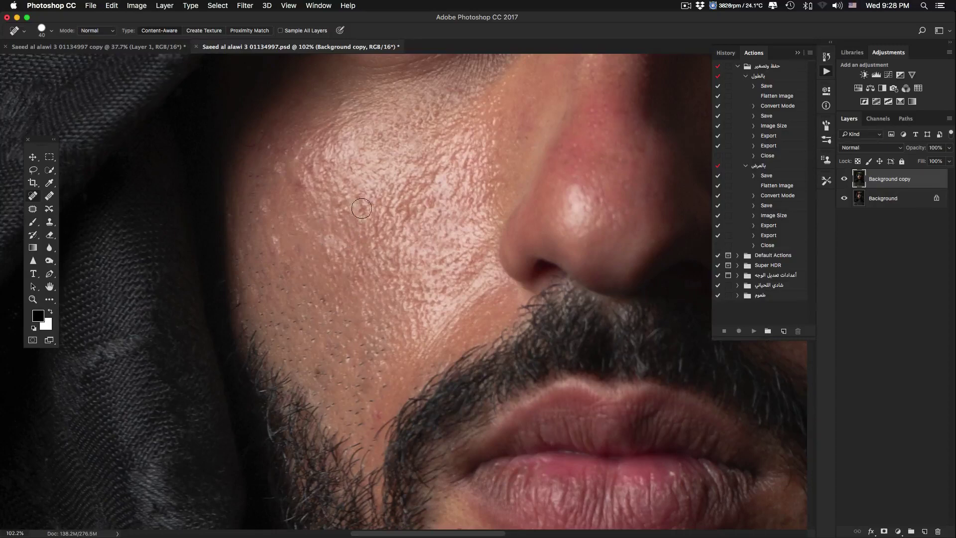
# - Heal the light marks along the outer edge of the lit cheek and just below the eye
pyautogui.click(282, 151)
pyautogui.click(309, 142)
pyautogui.click(268, 206)
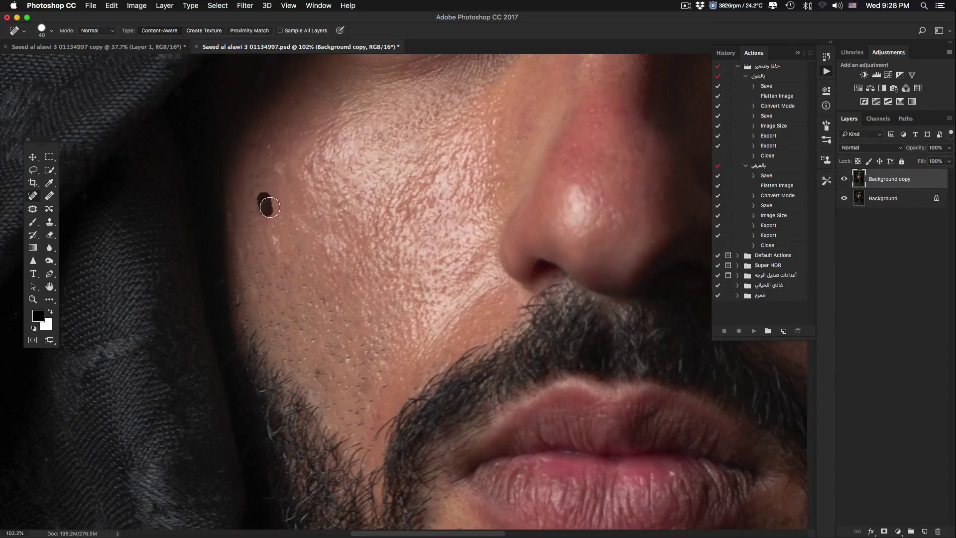
pyautogui.click(278, 251)
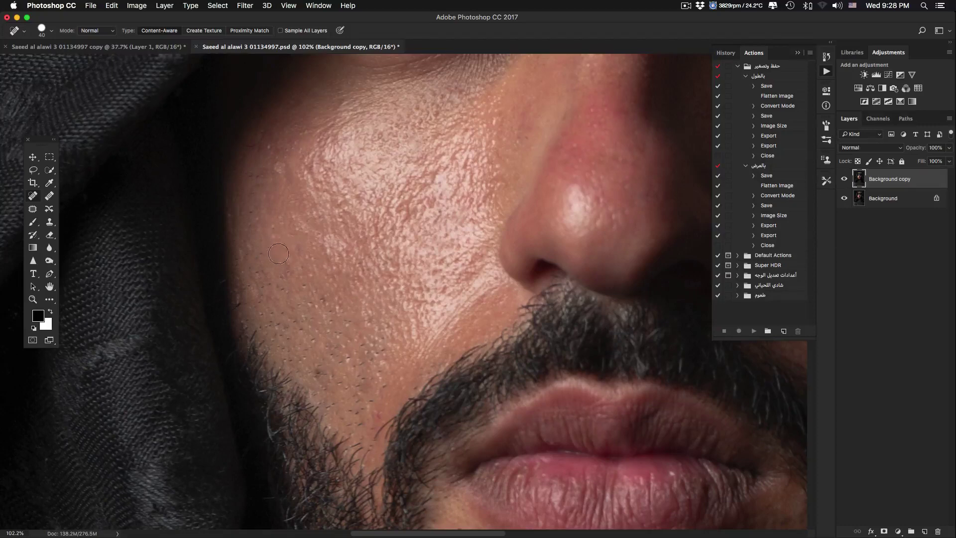
pyautogui.click(344, 104)
# - Heal the diagonal crease in the middle of the shadow-side cheek and the small mark on its outer side
pyautogui.moveTo(570, 246)
pyautogui.mouseDown()
pyautogui.moveTo(365, 183)
pyautogui.moveTo(368, 150)
pyautogui.moveTo(298, 347)
pyautogui.mouseUp()
pyautogui.moveTo(523, 293); pyautogui.dragTo(539, 326)
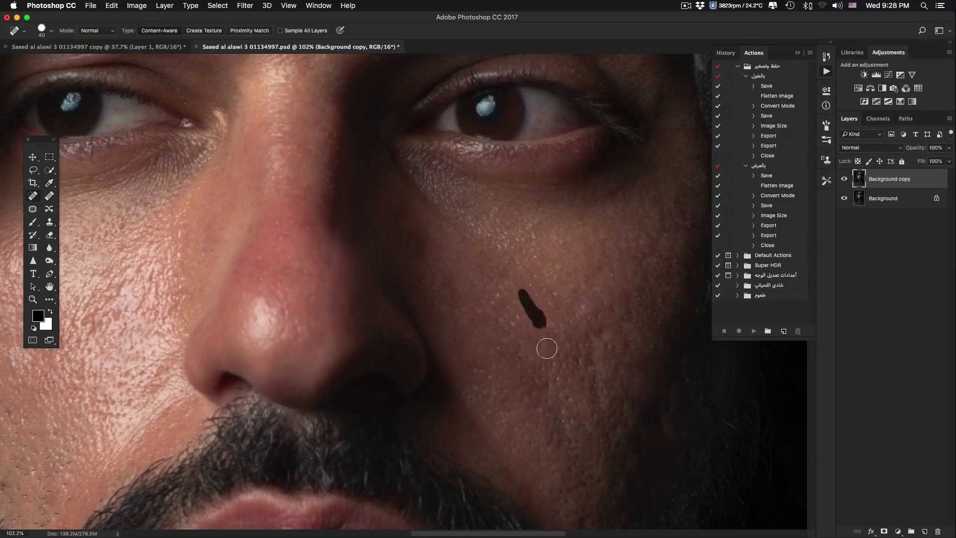
pyautogui.click(612, 277)
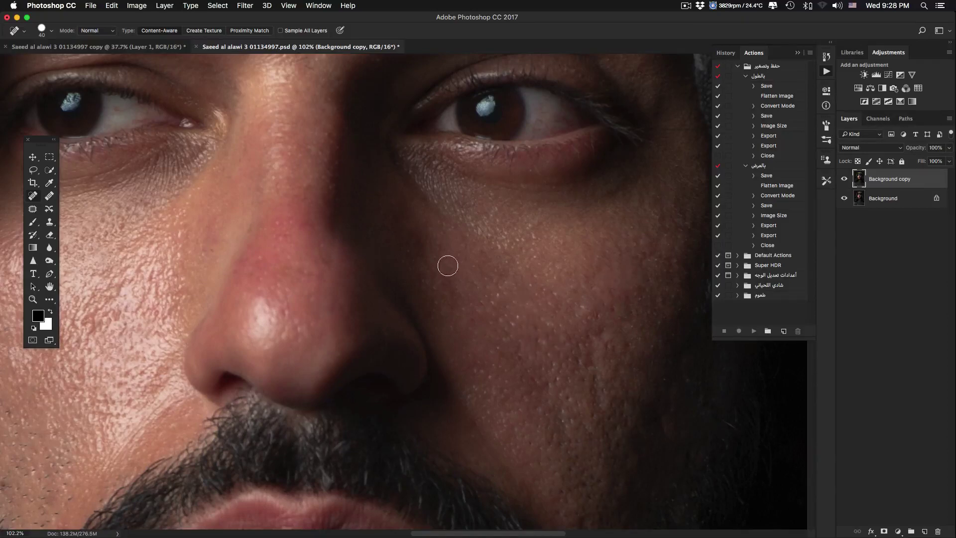
# - Heal the mark on the shadow-side upper eyelid and the spot near the inner end of the lit-side eyebrow
pyautogui.scroll(8, 467, 259)
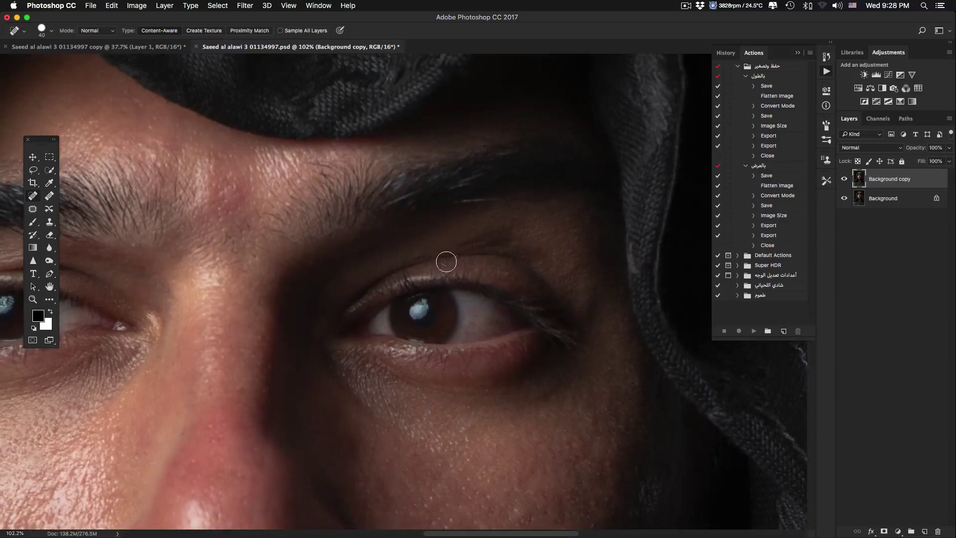
pyautogui.moveTo(446, 262); pyautogui.dragTo(442, 264)
pyautogui.hscroll(-10, 515, 244)
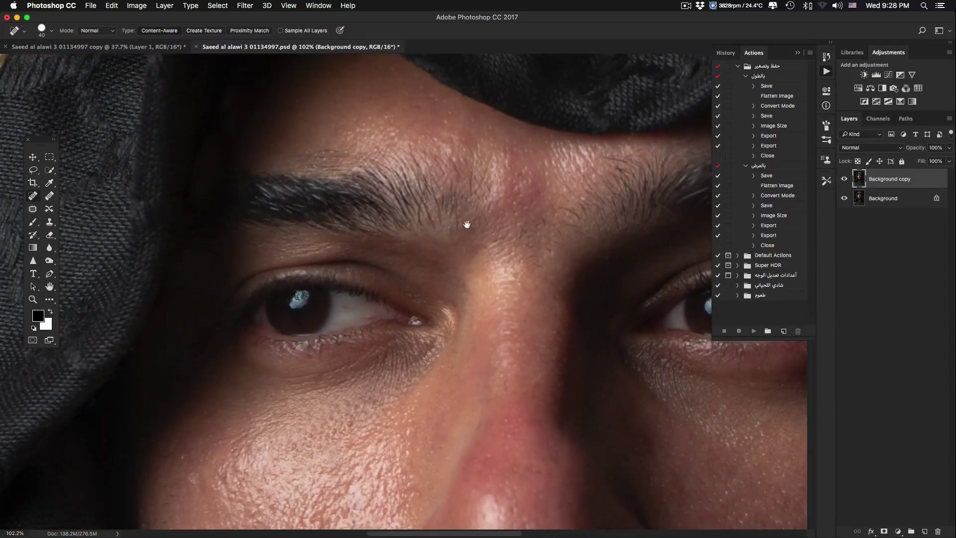
pyautogui.moveTo(465, 222); pyautogui.dragTo(442, 273)
pyautogui.click(418, 250)
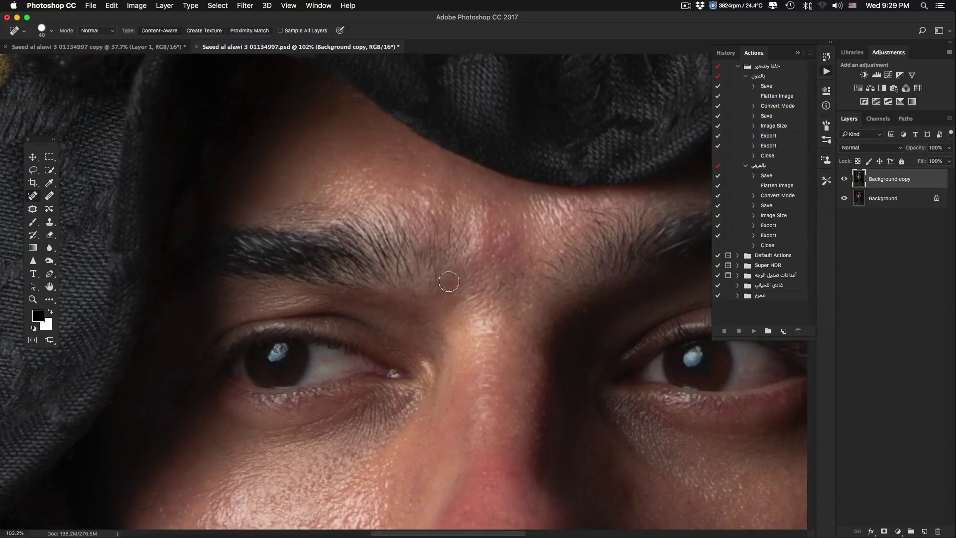
pyautogui.moveTo(540, 289); pyautogui.dragTo(408, 331)
pyautogui.hscroll(5, 268, 301)
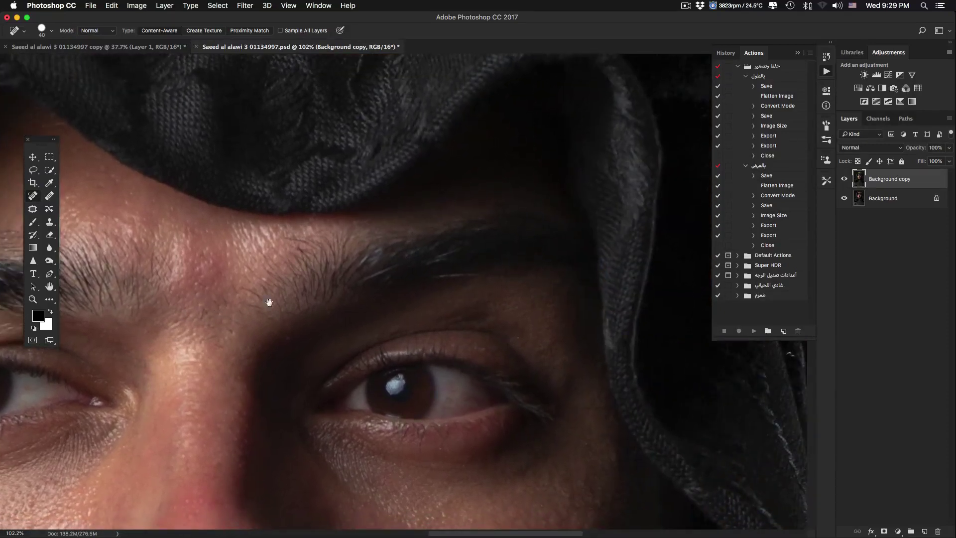
# - Heal the light stray hairs under the shadow-side eyebrow and the small spot on the outer cheek below that eye
pyautogui.moveTo(436, 275); pyautogui.dragTo(456, 275)
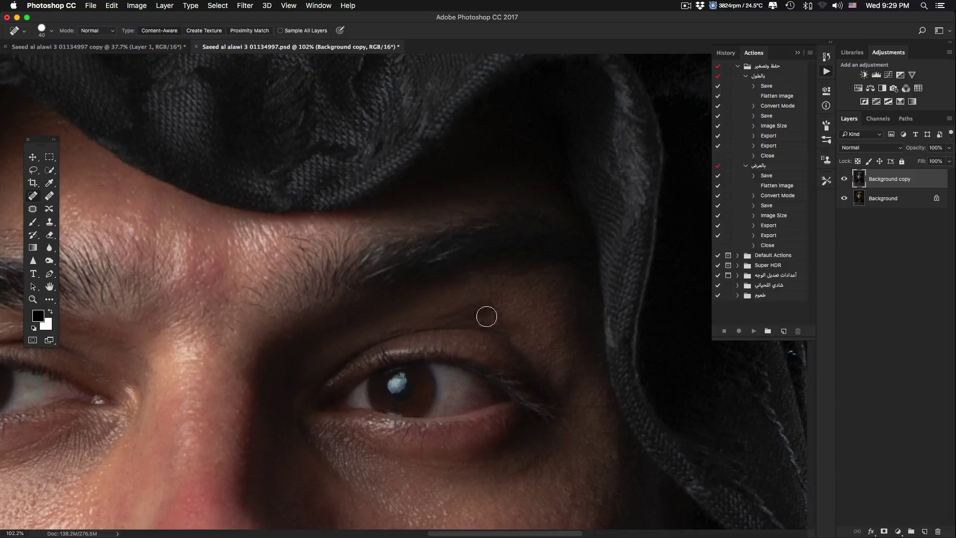
pyautogui.scroll(-8, 517, 337)
pyautogui.hscroll(3, 442, 249)
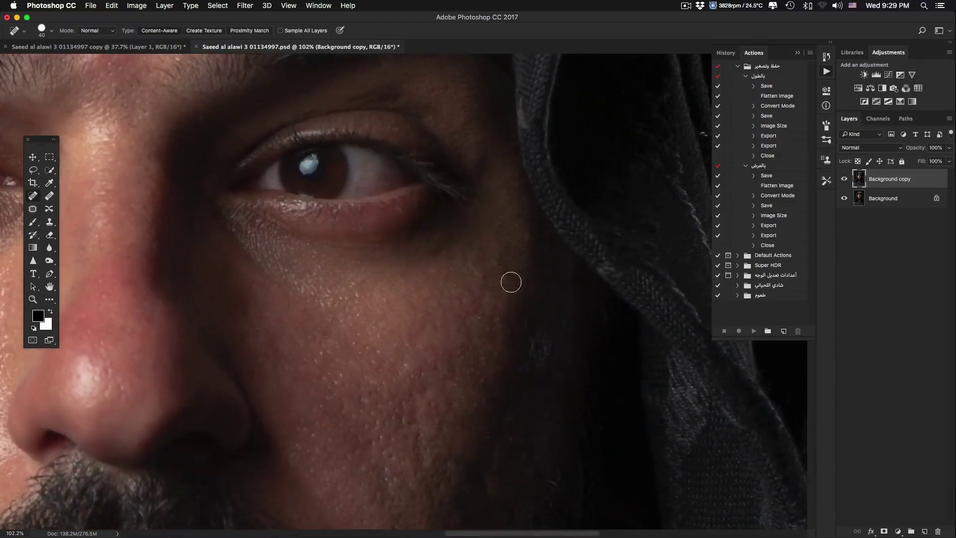
pyautogui.click(486, 280)
# - Heal the remaining small marks along the upper outer part of the shadow-side cheek
pyautogui.scroll(-3, 493, 324)
pyautogui.hscroll(-3, 493, 324)
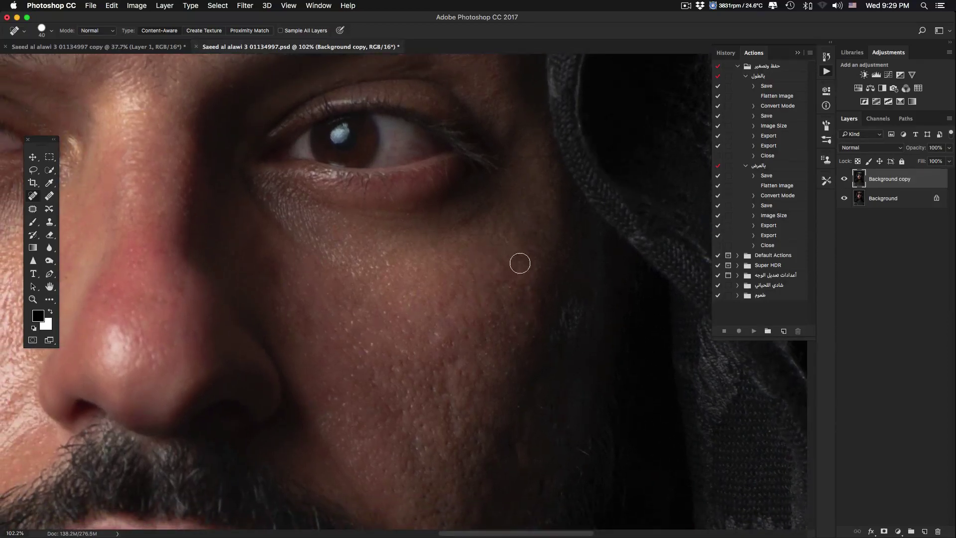
pyautogui.moveTo(509, 278); pyautogui.dragTo(497, 281)
pyautogui.scroll(-5, 435, 264)
pyautogui.moveTo(507, 194); pyautogui.dragTo(509, 203)
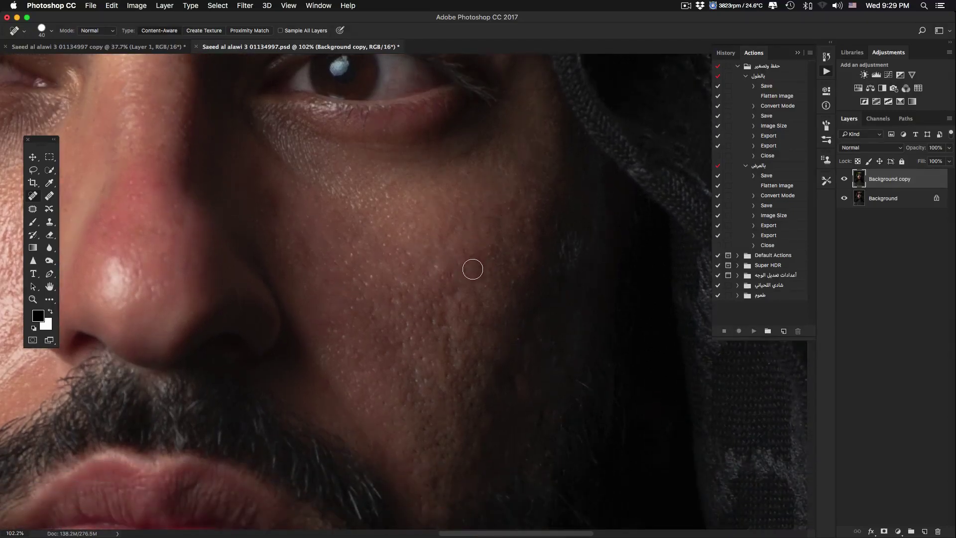
pyautogui.scroll(-4, 438, 297)
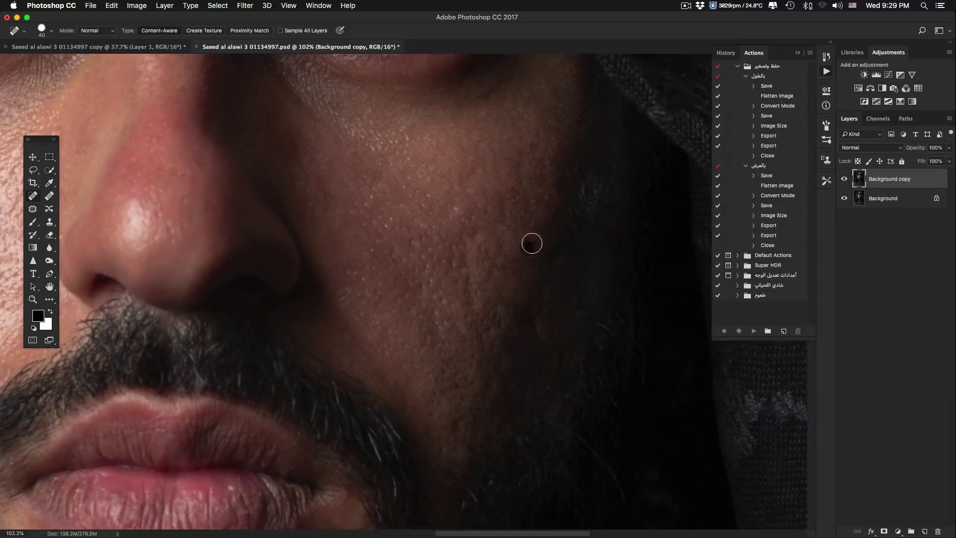
pyautogui.moveTo(440, 348); pyautogui.dragTo(470, 254)
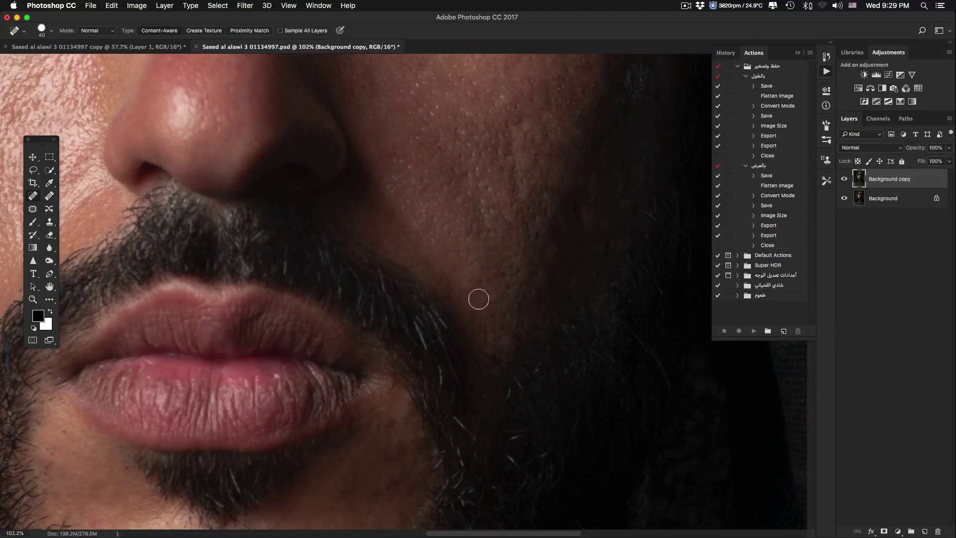
# - Compare the healed face with the original by repeatedly hiding and showing the Background copy layer, leaving it visible
pyautogui.scroll(-3, 501, 290)
pyautogui.scroll(10, 446, 298)
pyautogui.hscroll(-6, 390, 269)
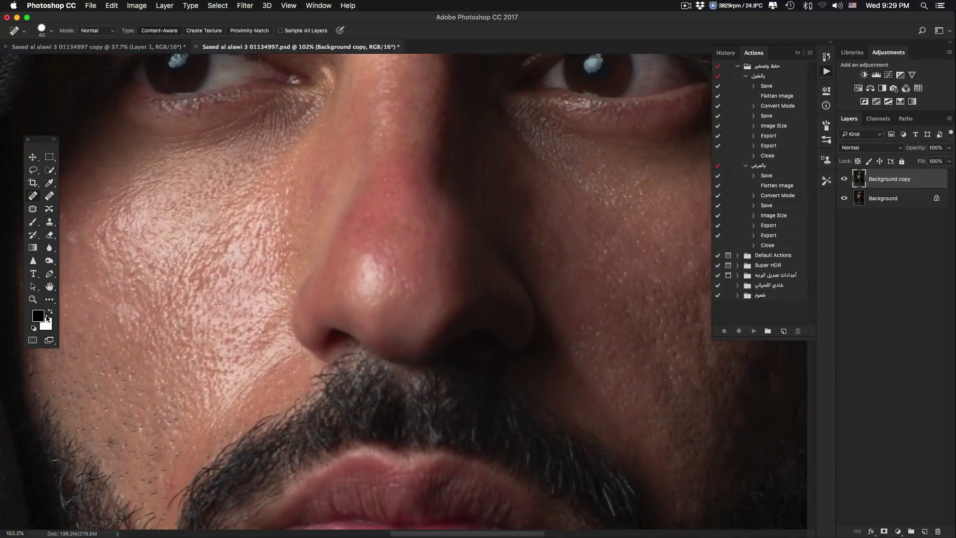
pyautogui.click(33, 299)
pyautogui.scroll(-5, 401, 281)
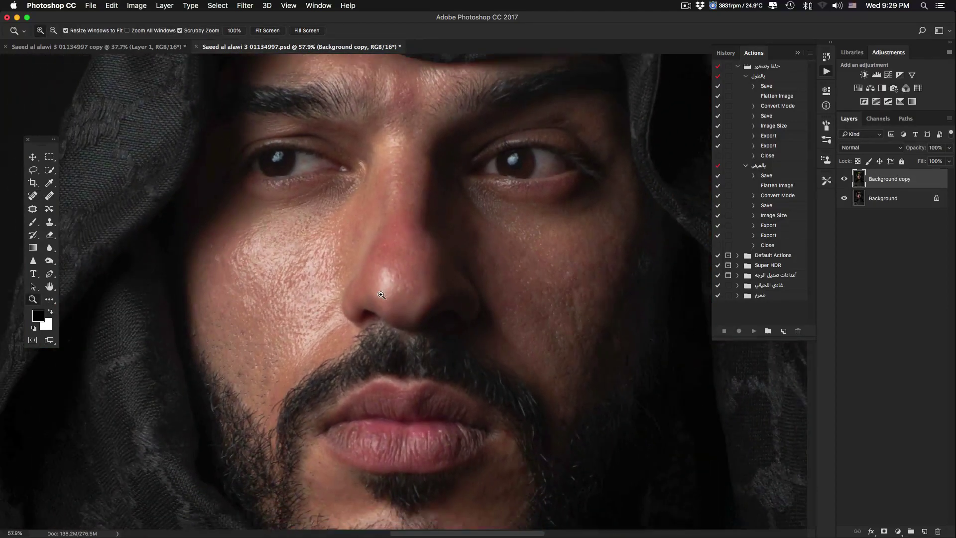
pyautogui.moveTo(400, 279); pyautogui.dragTo(394, 305)
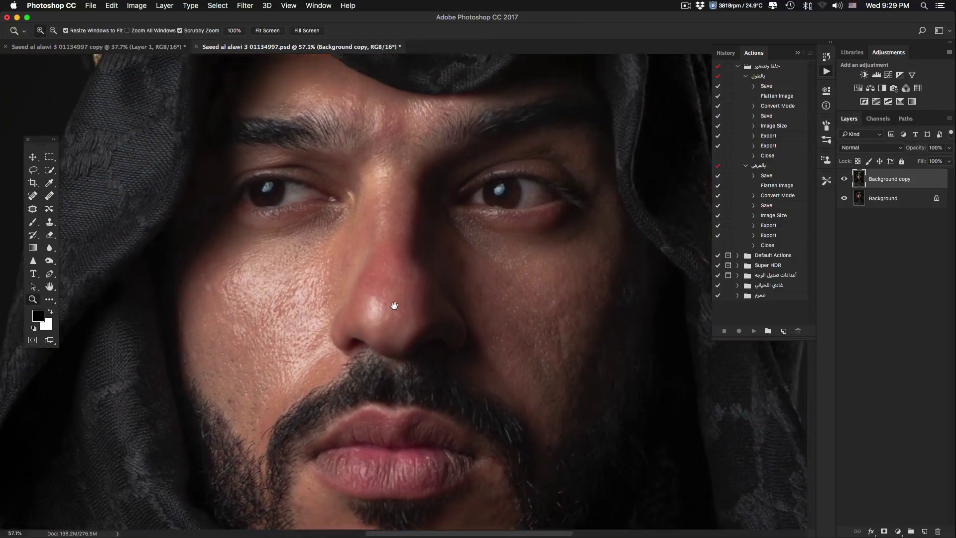
pyautogui.click(845, 183)
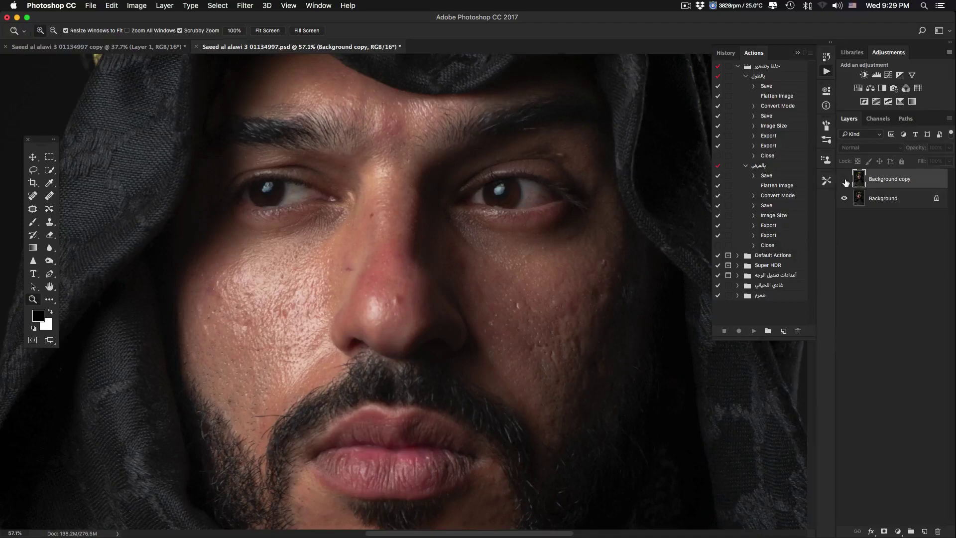
pyautogui.click(845, 182)
pyautogui.click(844, 182)
pyautogui.click(844, 180)
pyautogui.click(843, 180)
pyautogui.click(842, 180)
pyautogui.click(842, 179)
pyautogui.click(842, 182)
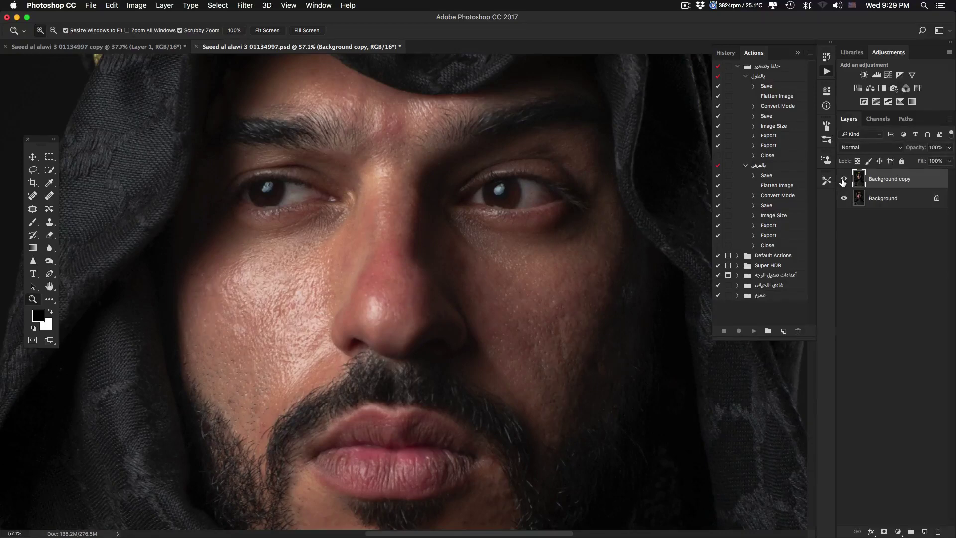